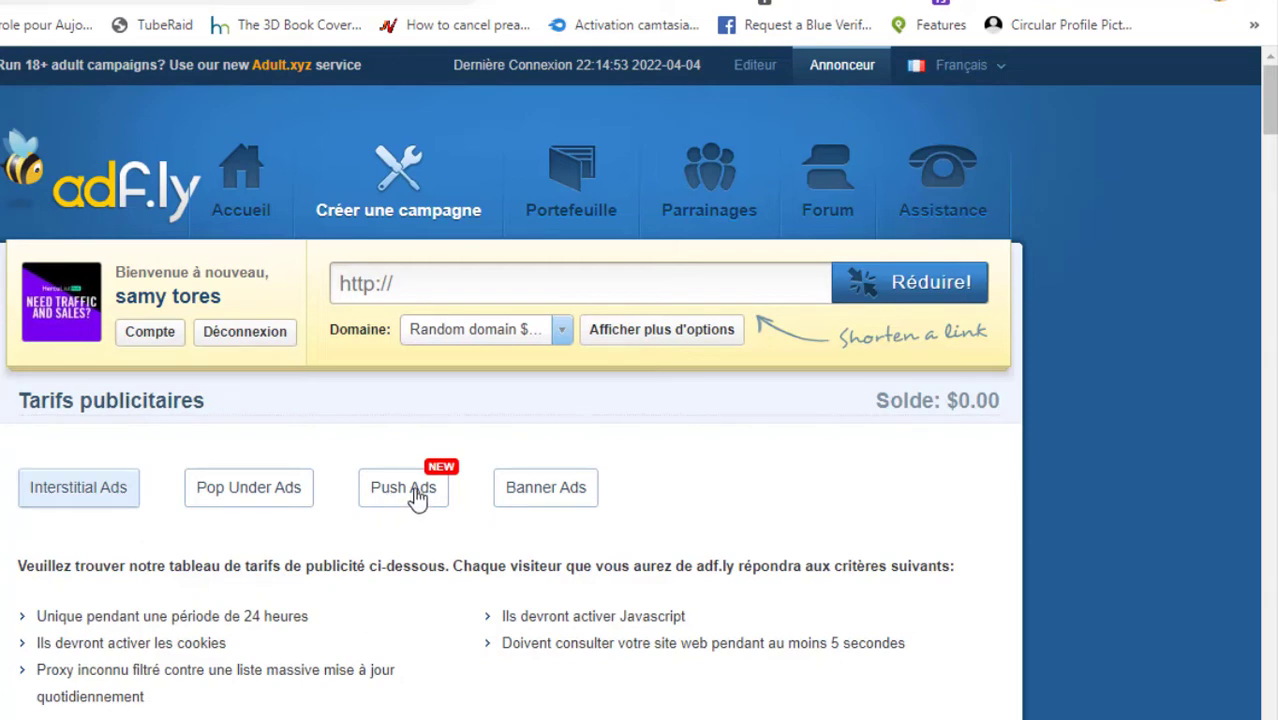
View the Push Ads rates and return to the Interstitial Ads rates and visitor criteria.
left_click(417, 500)
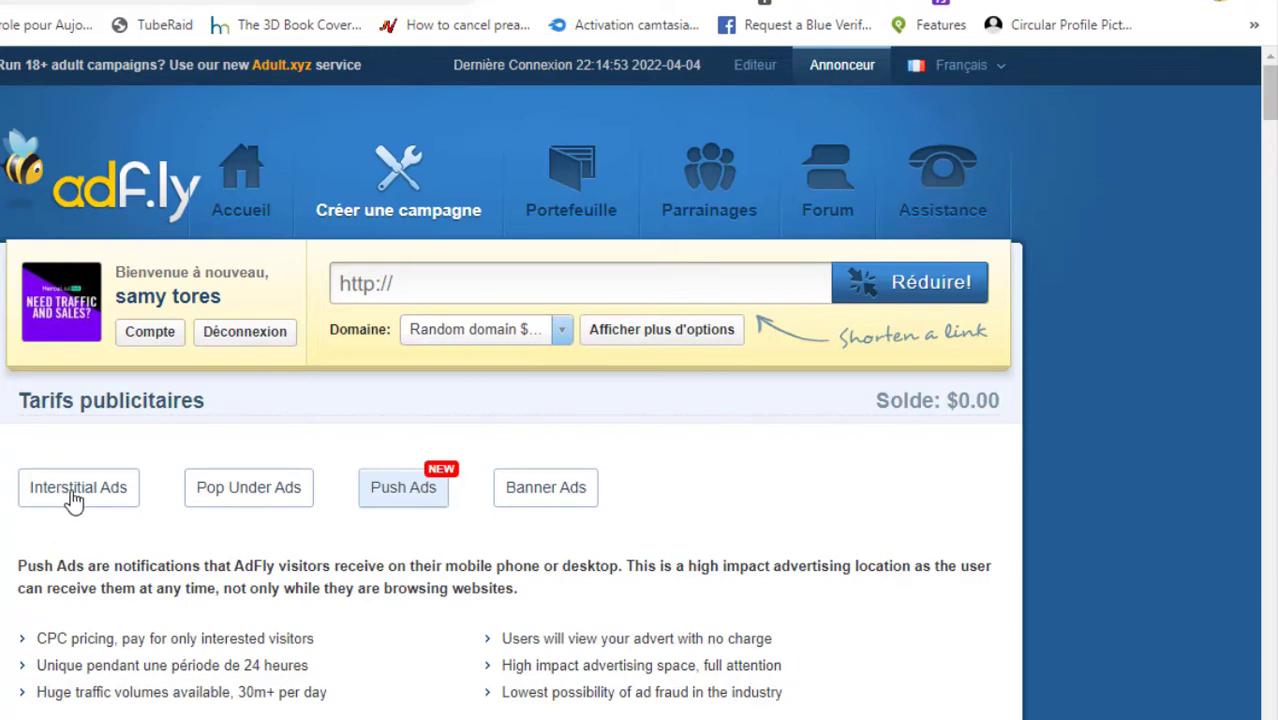
left_click(135, 497)
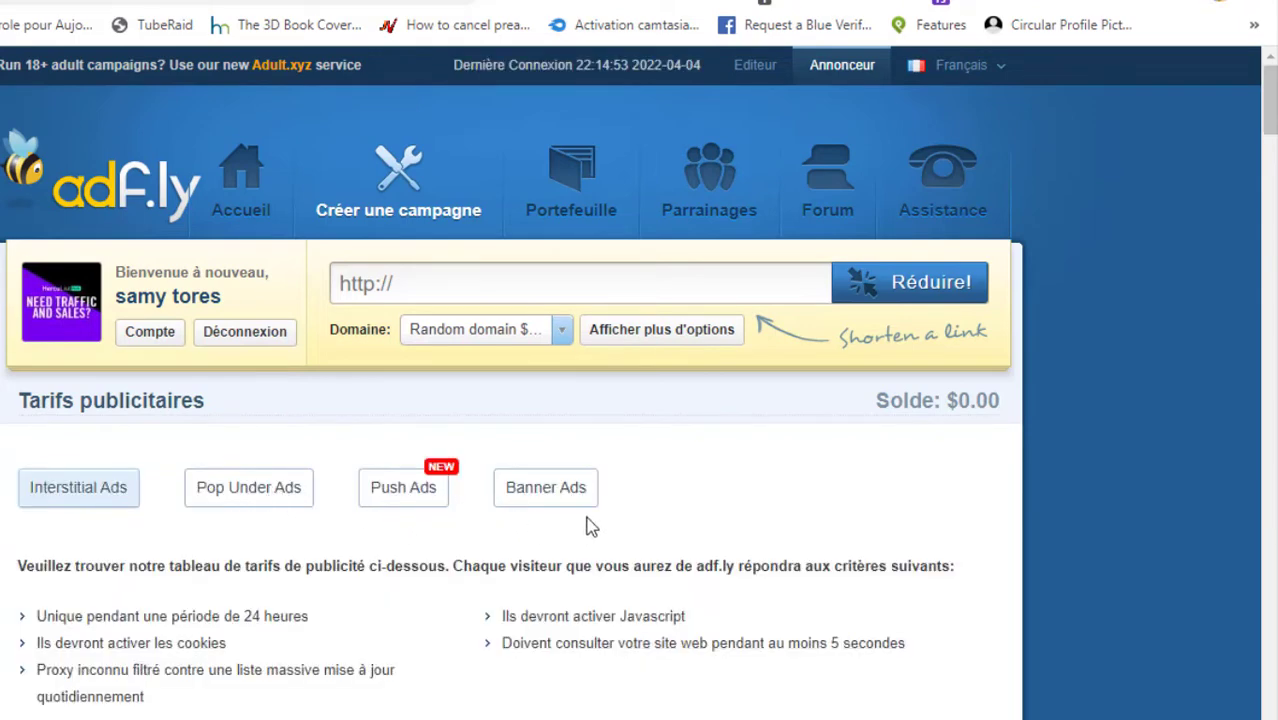
scroll(645, 500, "down", 2)
scroll(645, 503, "up", 2)
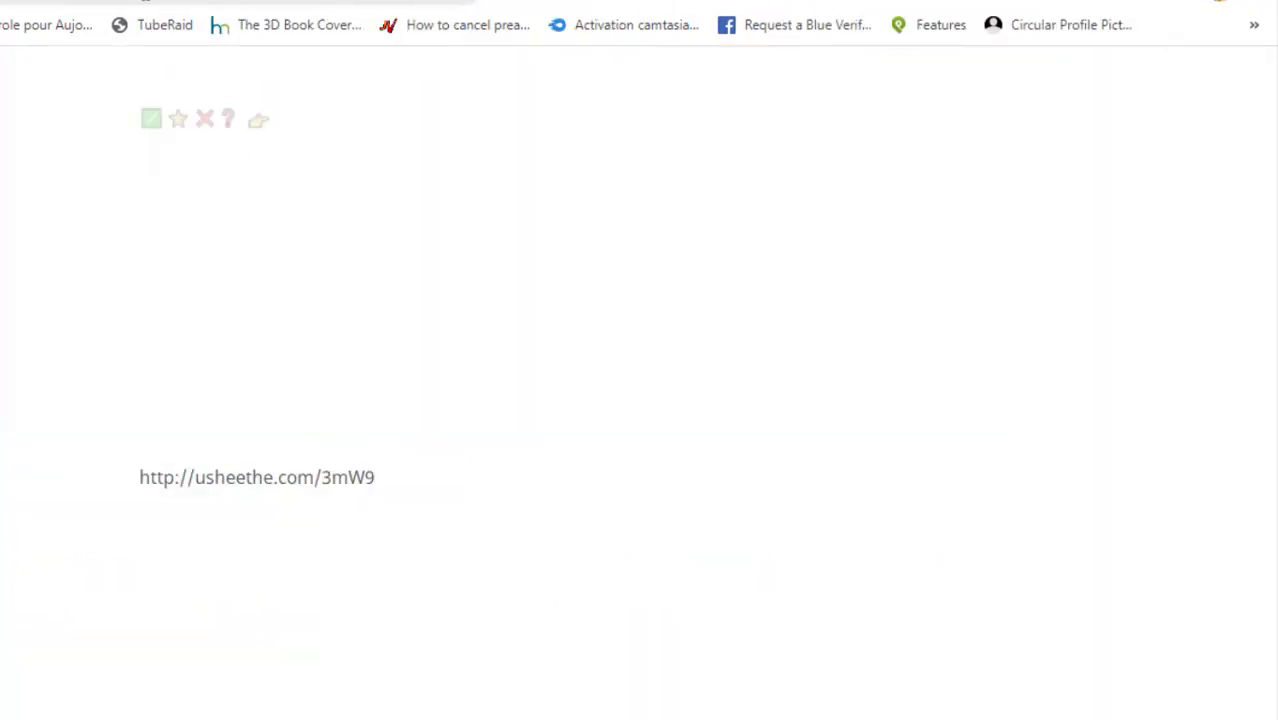
key("ctrl+l")
type("http://usheethe.com/3mW9")
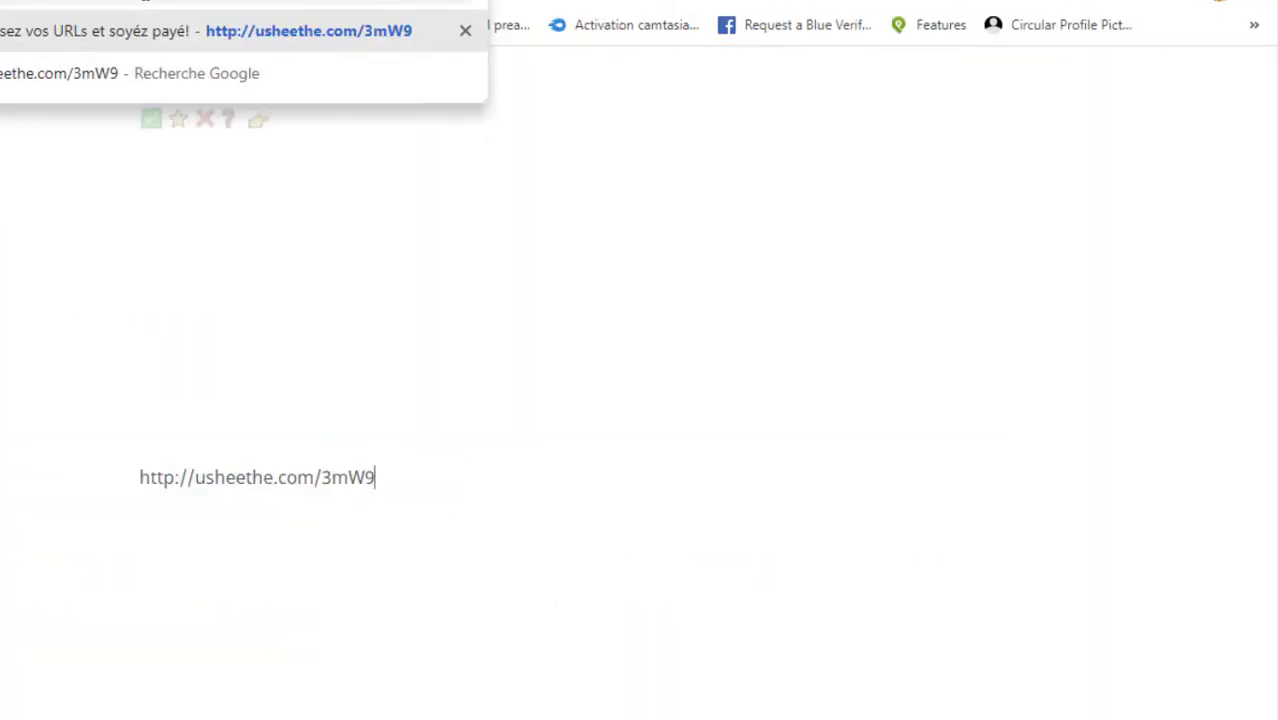
key("Return")
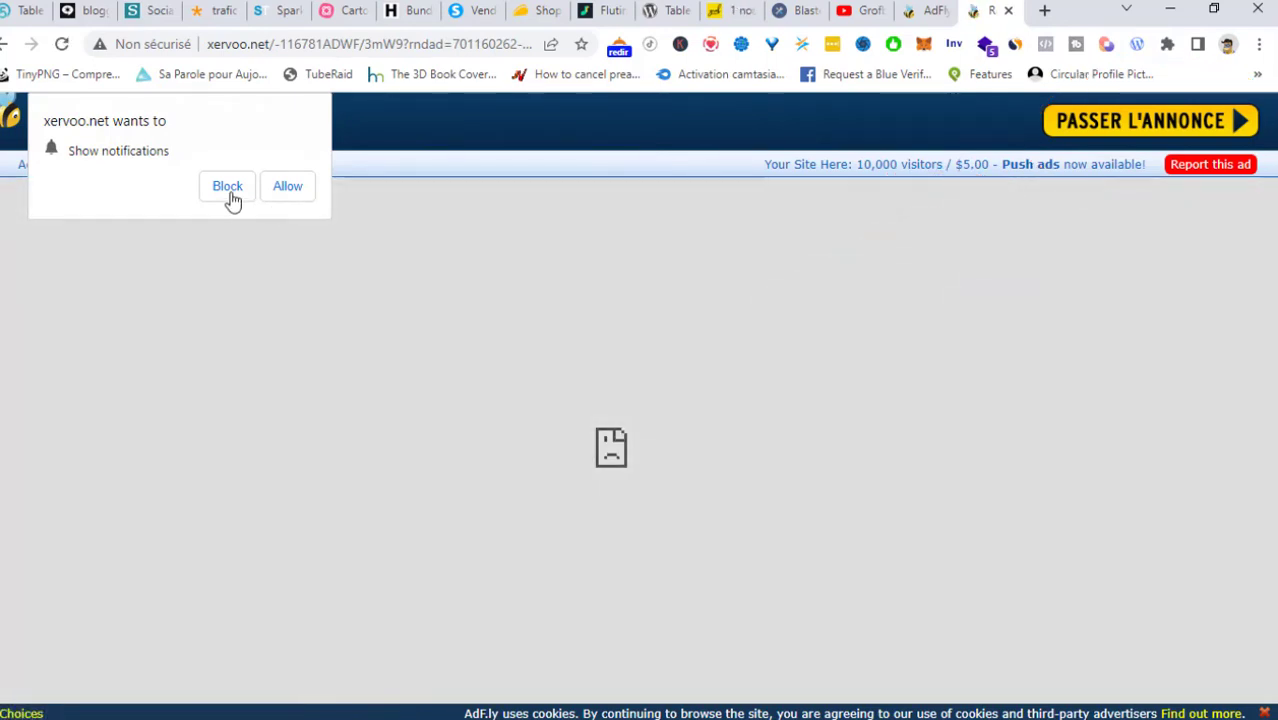
left_click(226, 189)
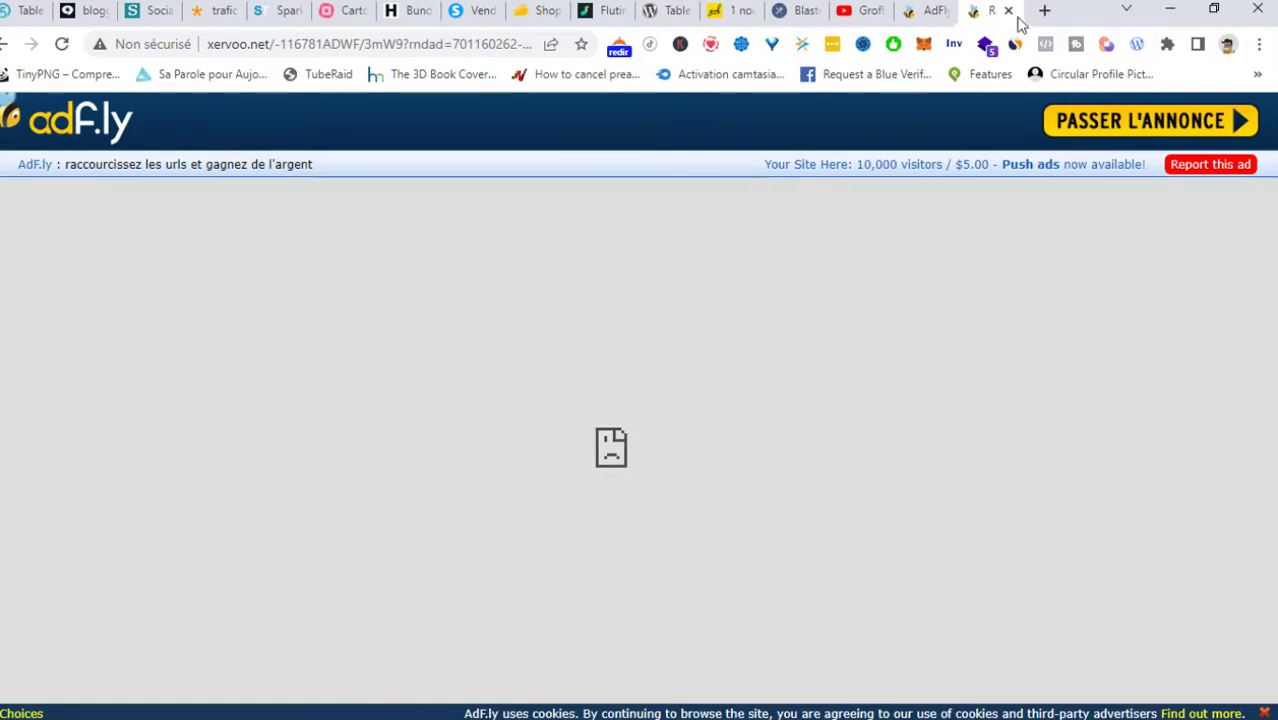
left_click(1008, 10)
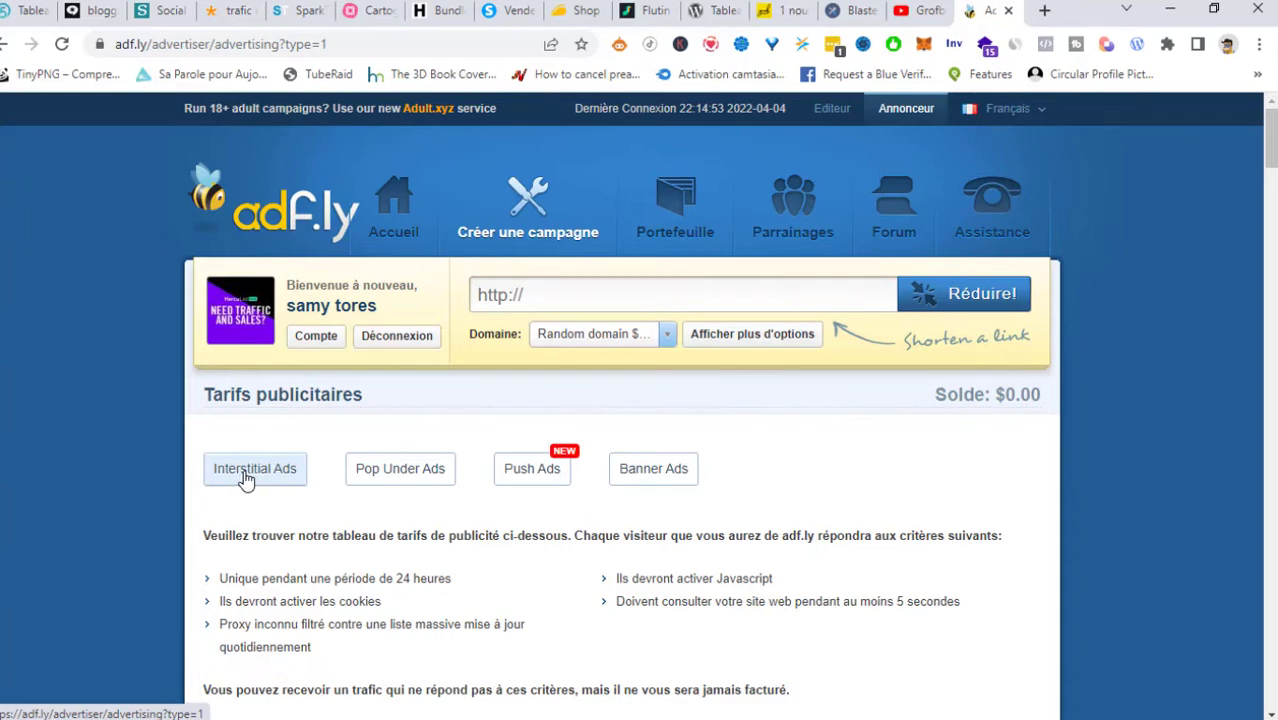
Examine the Interstitial Ads price table, from the worldwide and proxy offers through the individual country rates.
left_click(255, 476)
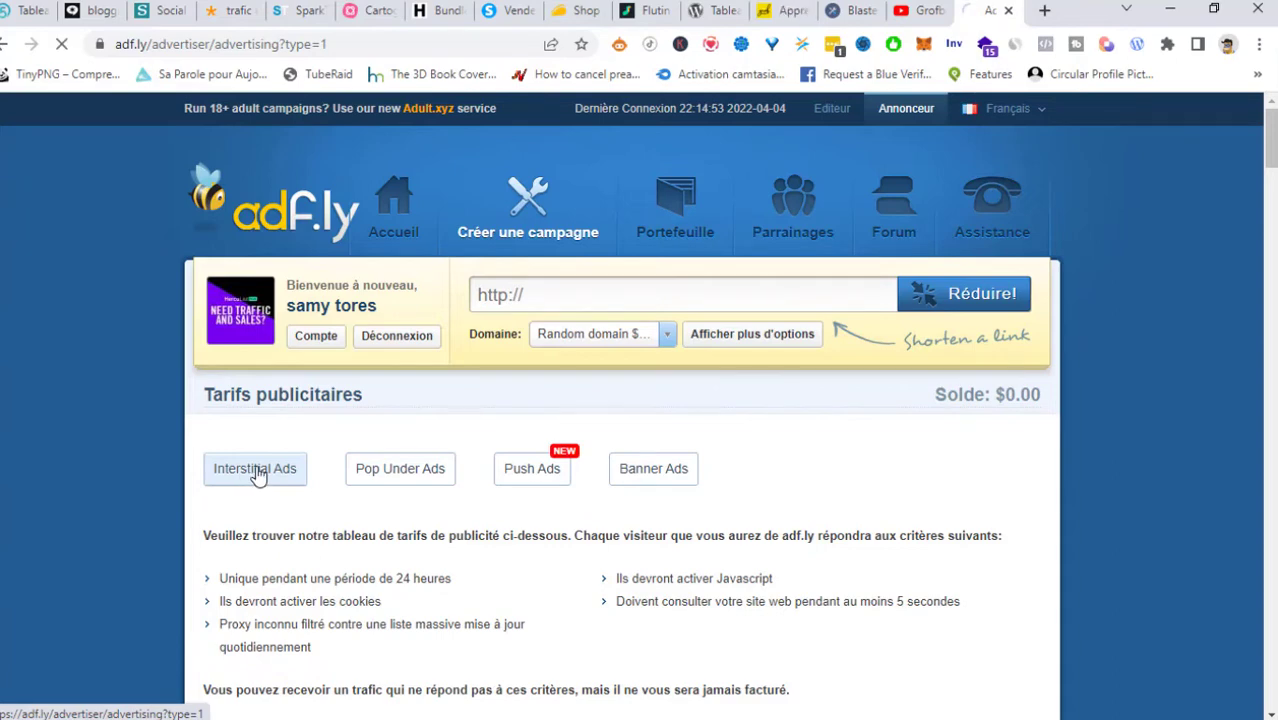
scroll(933, 545, "down", 6)
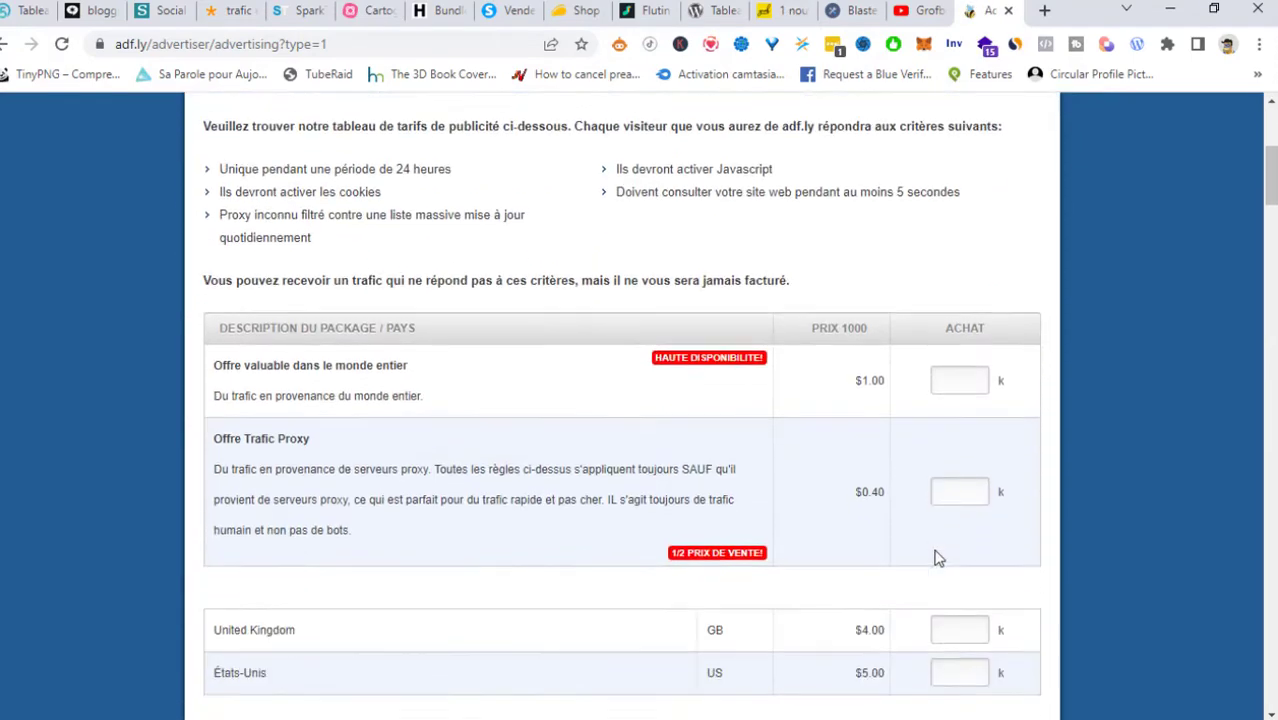
scroll(936, 555, "up", 4)
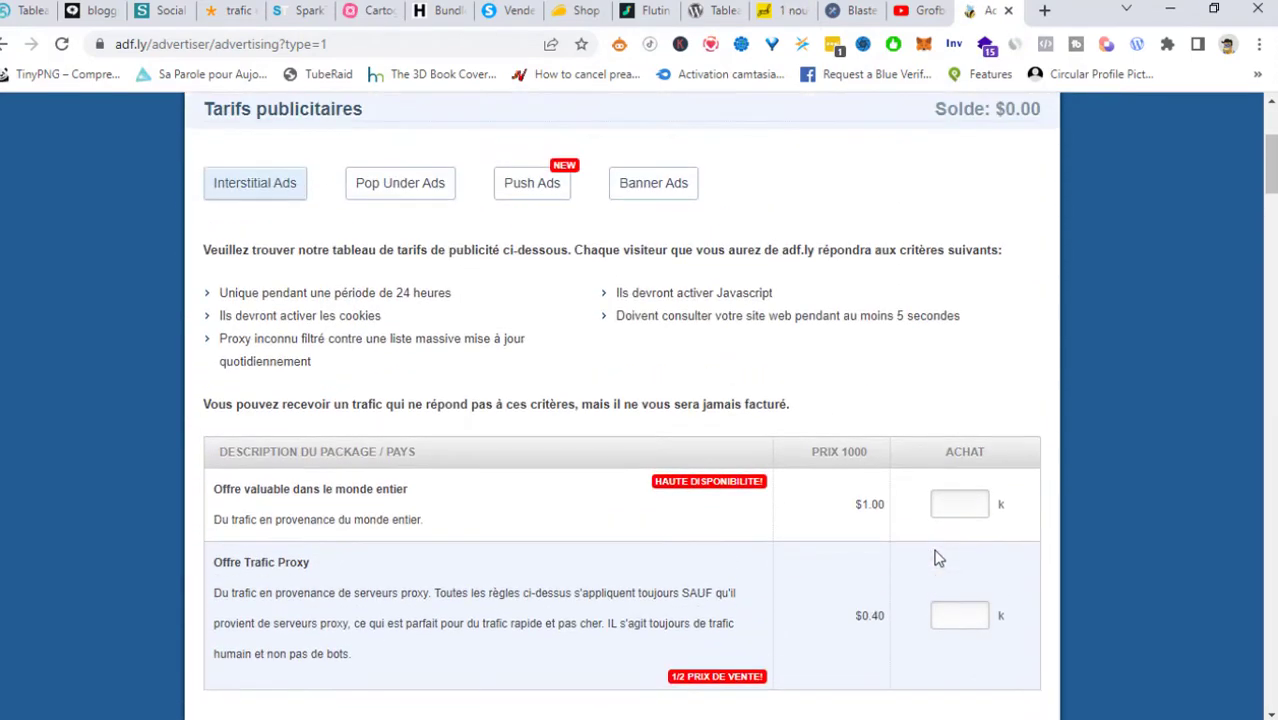
scroll(938, 558, "down", 8)
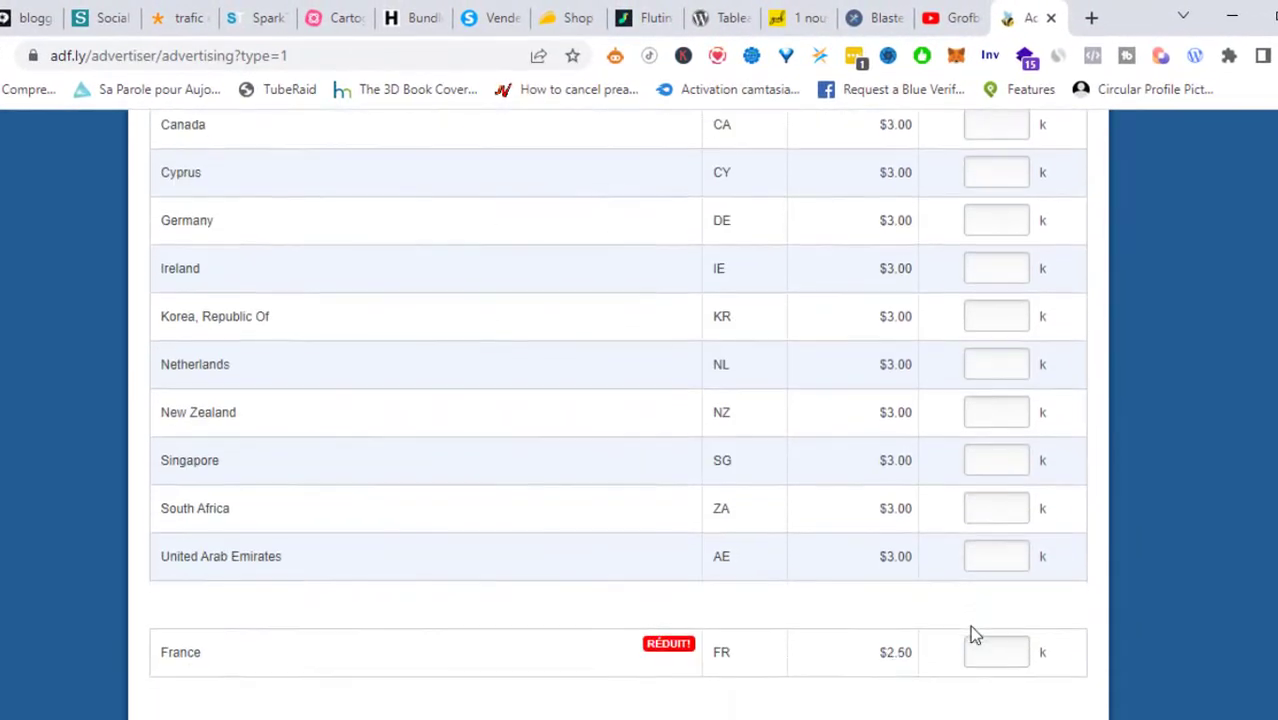
scroll(970, 628, "down", 20)
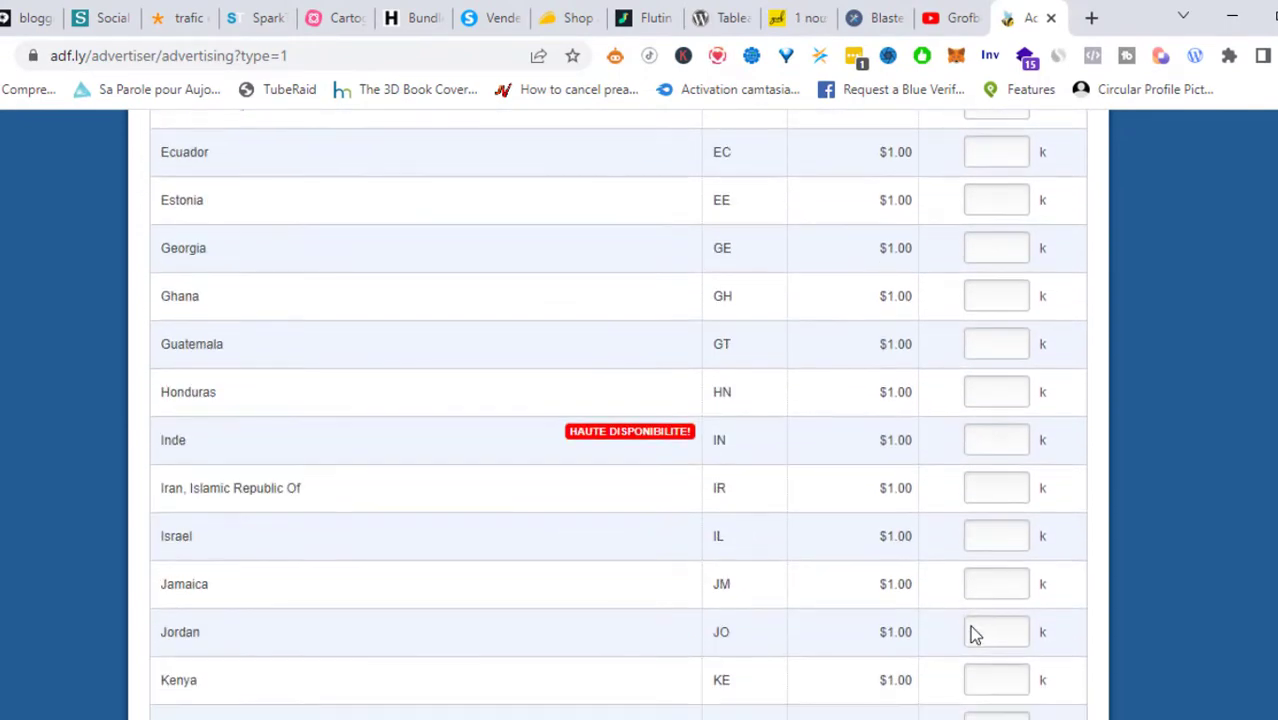
scroll(970, 628, "down", 8)
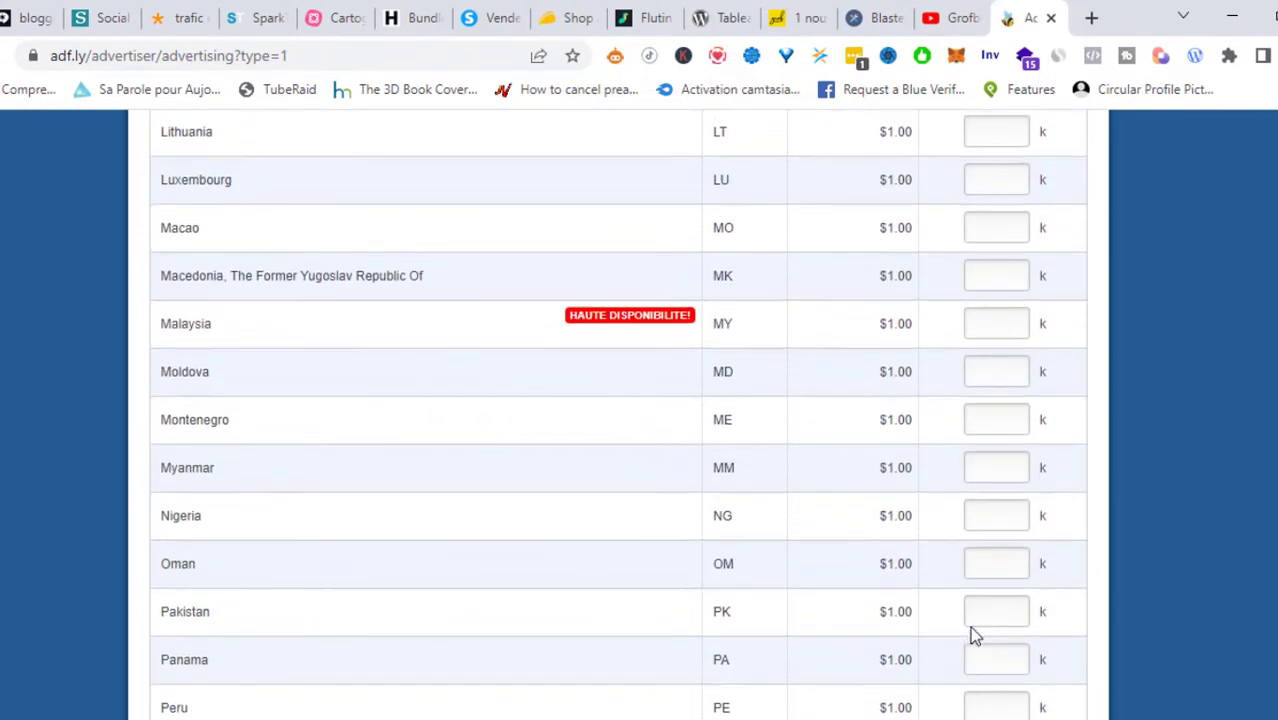
scroll(970, 628, "up", 20)
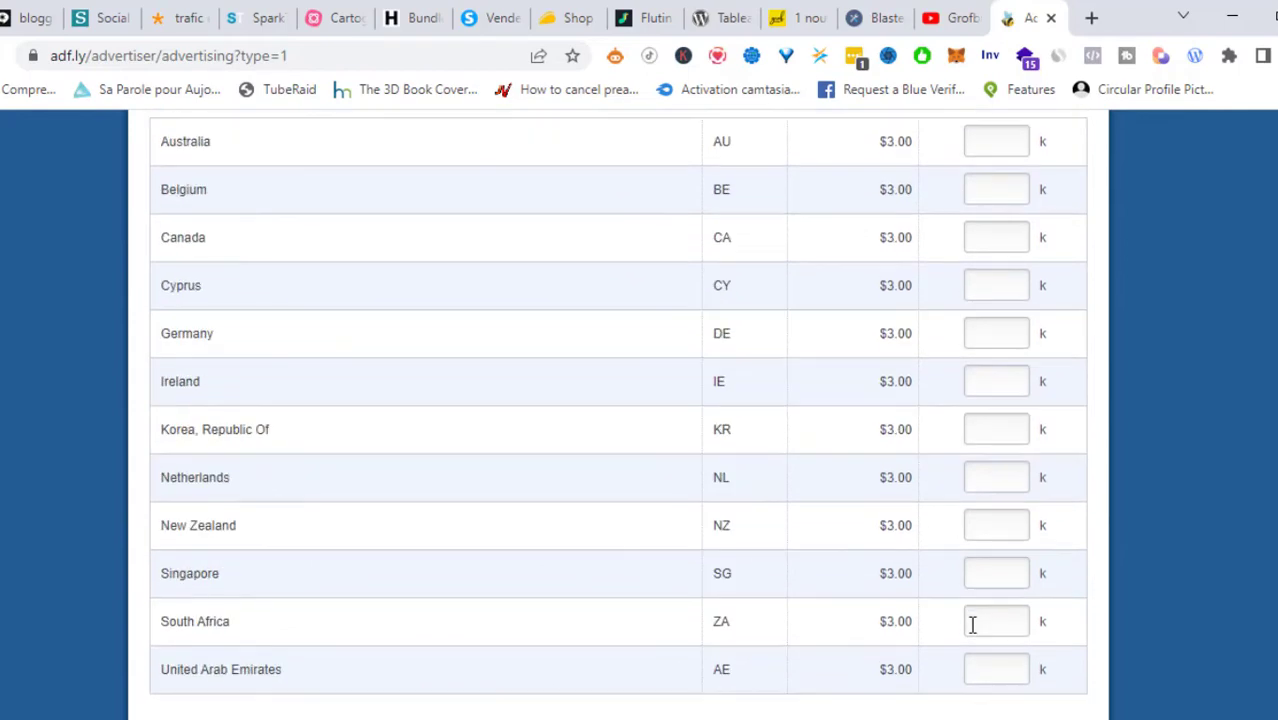
scroll(972, 624, "up", 15)
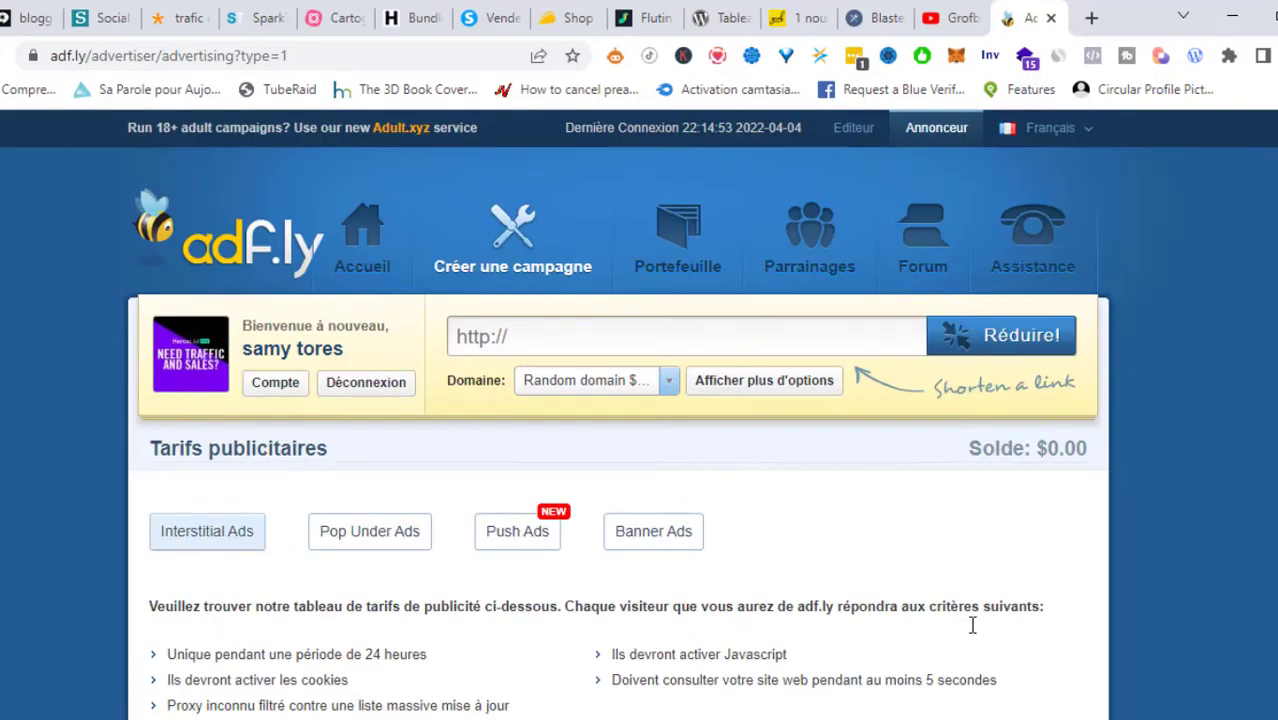
Set the purchase quantity for France to 1 k visitors in the interstitial price table.
scroll(1136, 595, "down", 20)
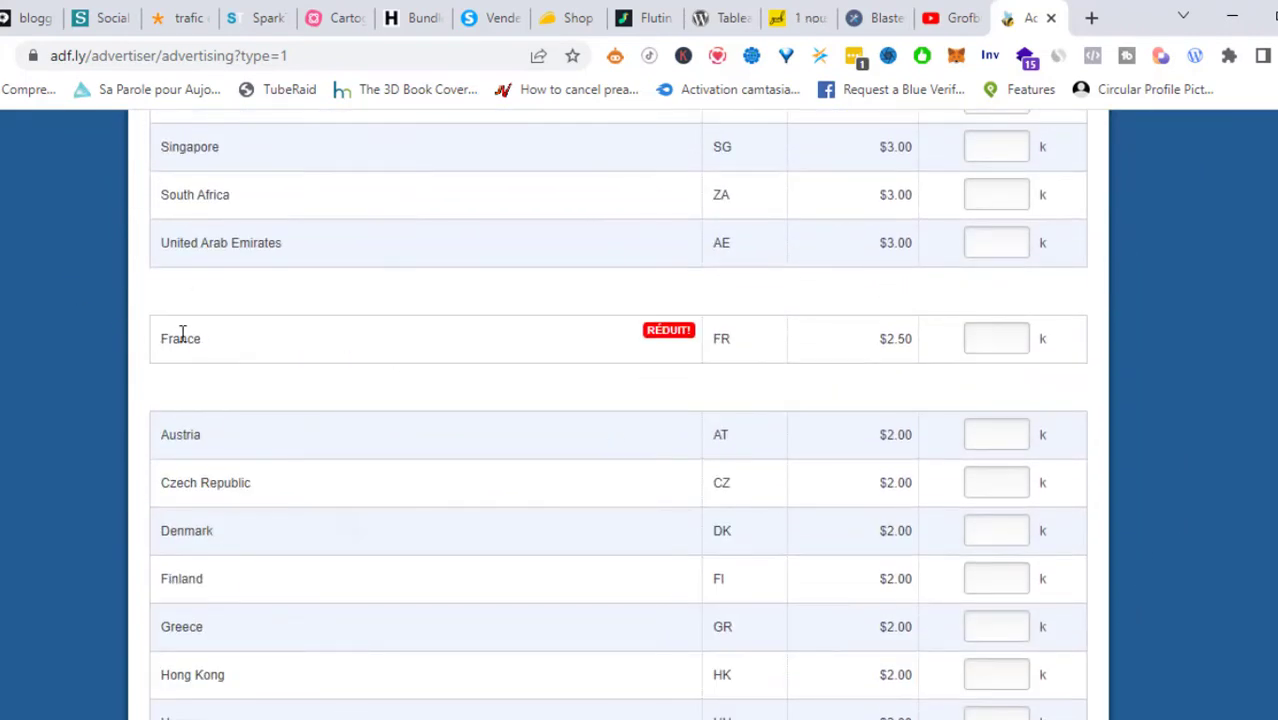
left_click_drag(160, 338, 172, 338)
left_click_drag(870, 338, 927, 347)
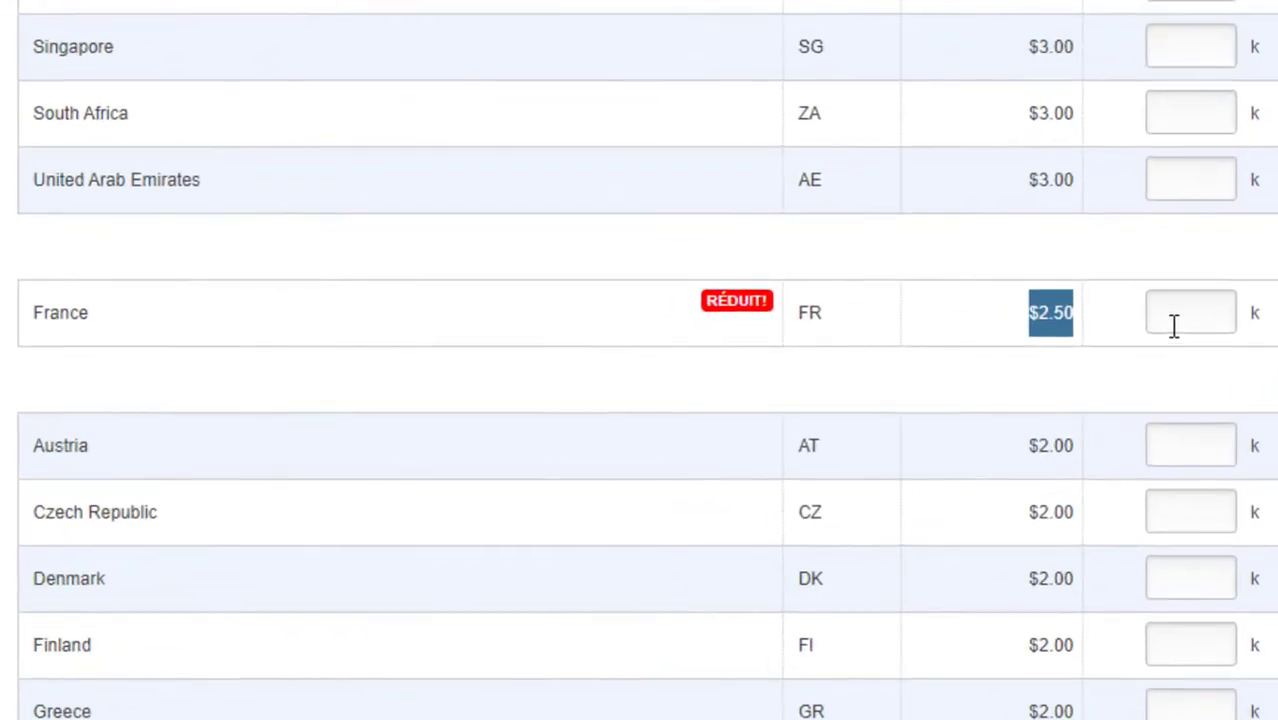
left_click(1174, 322)
type("1")
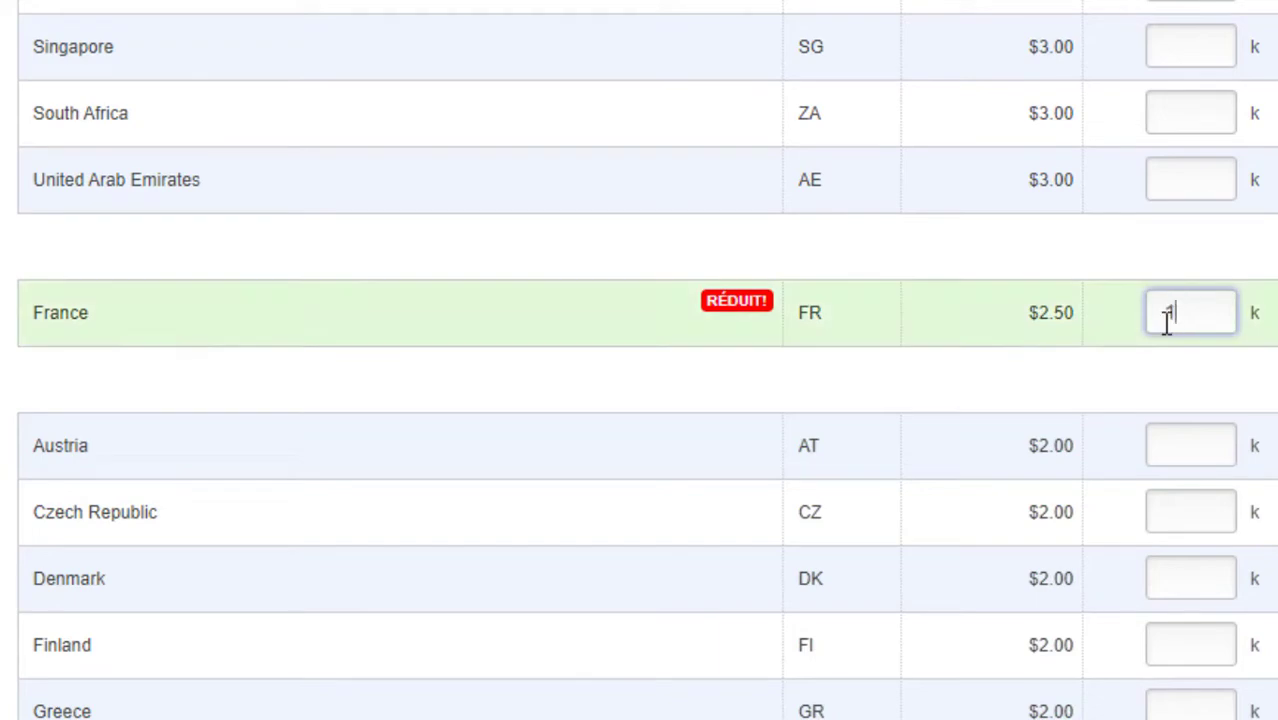
double_click(1256, 314)
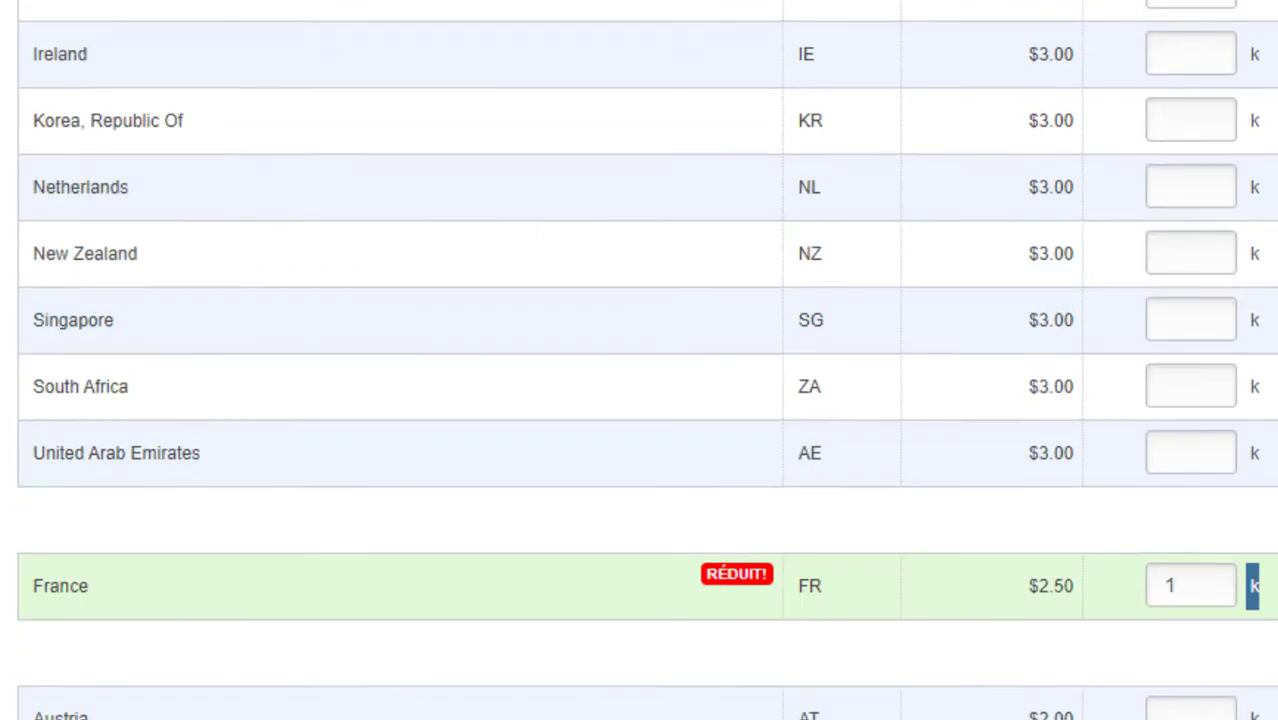
Review the visitor criteria, the worldwide and proxy offers, and the country rates for Interstitial Ads.
scroll(640, 360, "up", 10)
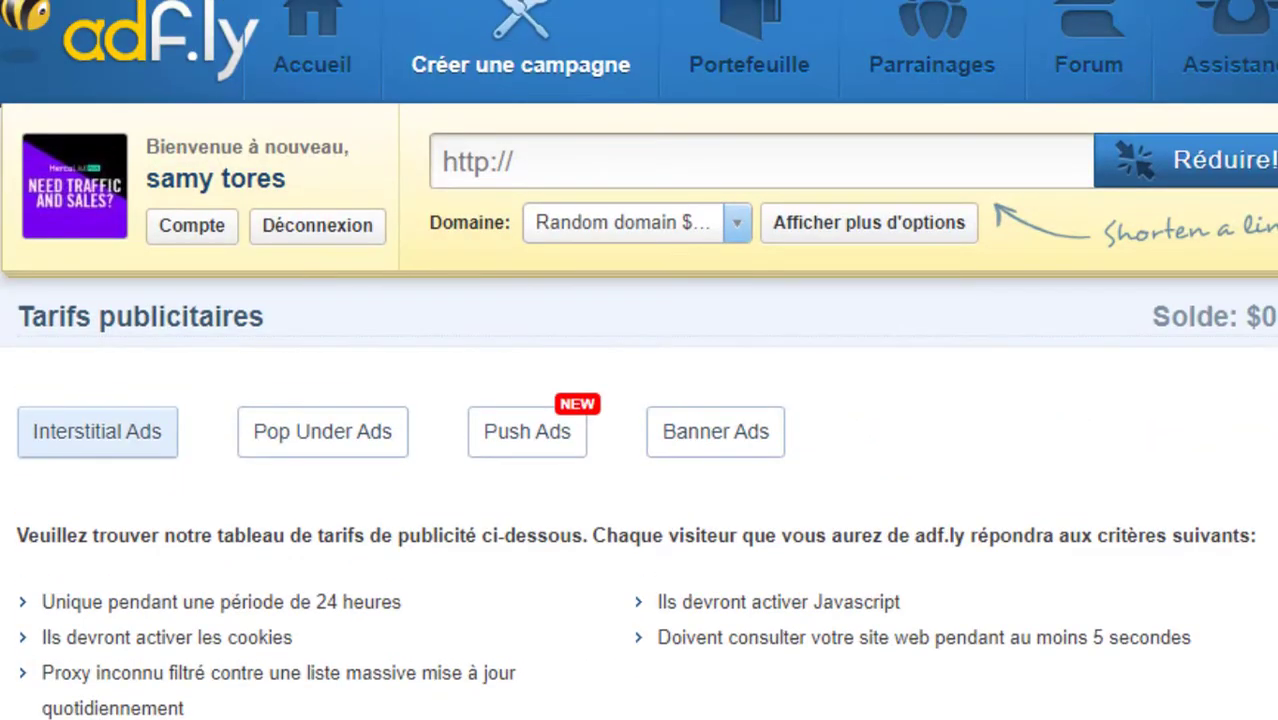
scroll(640, 360, "down", 13)
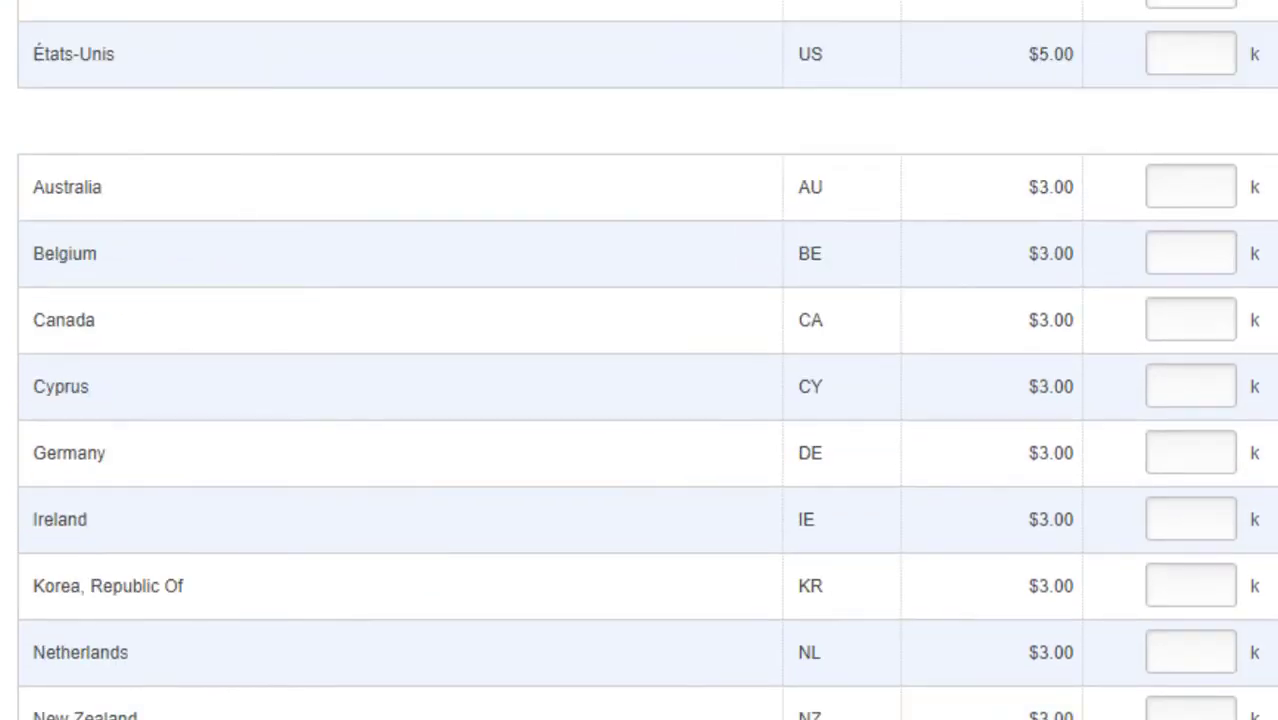
scroll(640, 360, "up", 10)
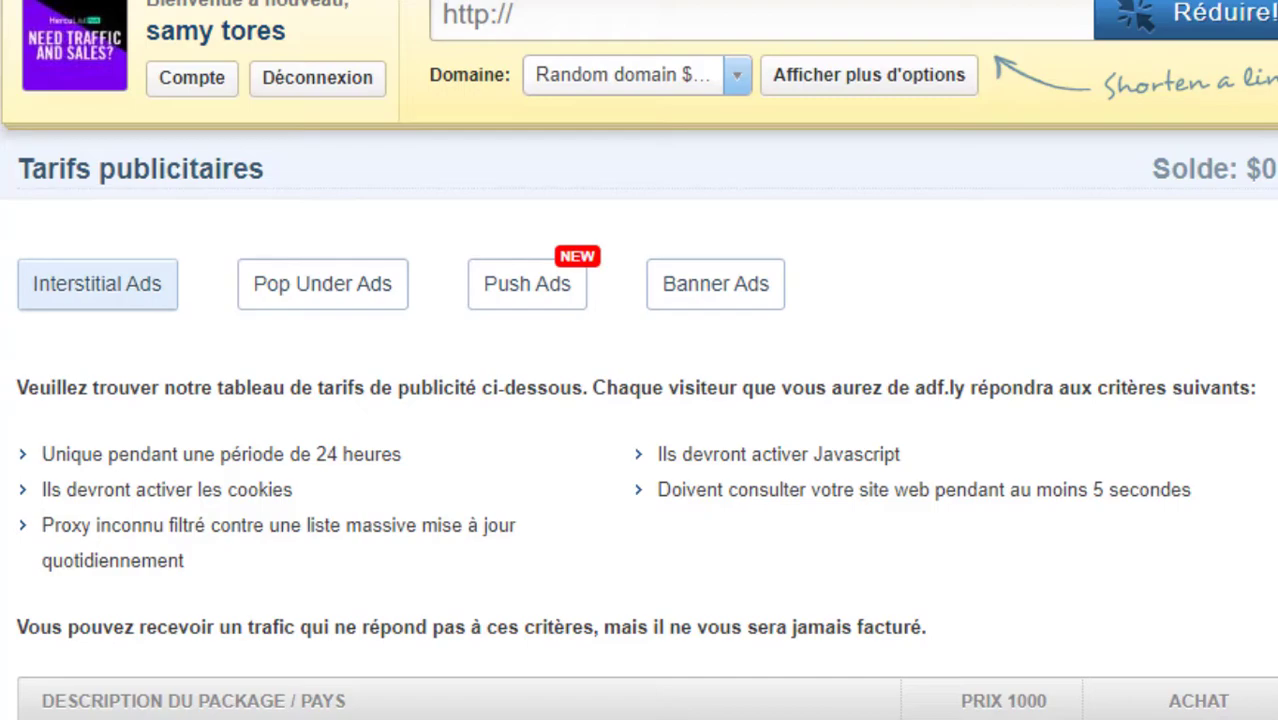
scroll(639, 360, "up", 3)
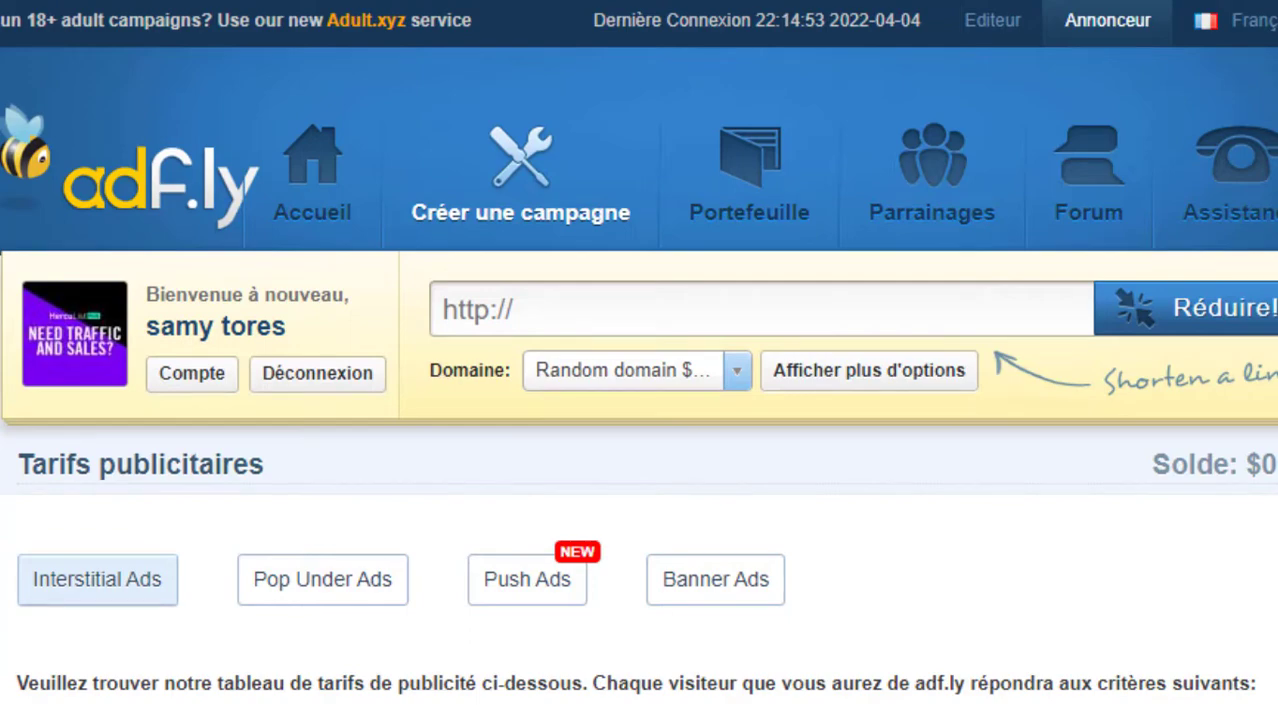
scroll(491, 613, "down", 4)
scroll(491, 613, "up", 4)
scroll(1214, 592, "down", 7)
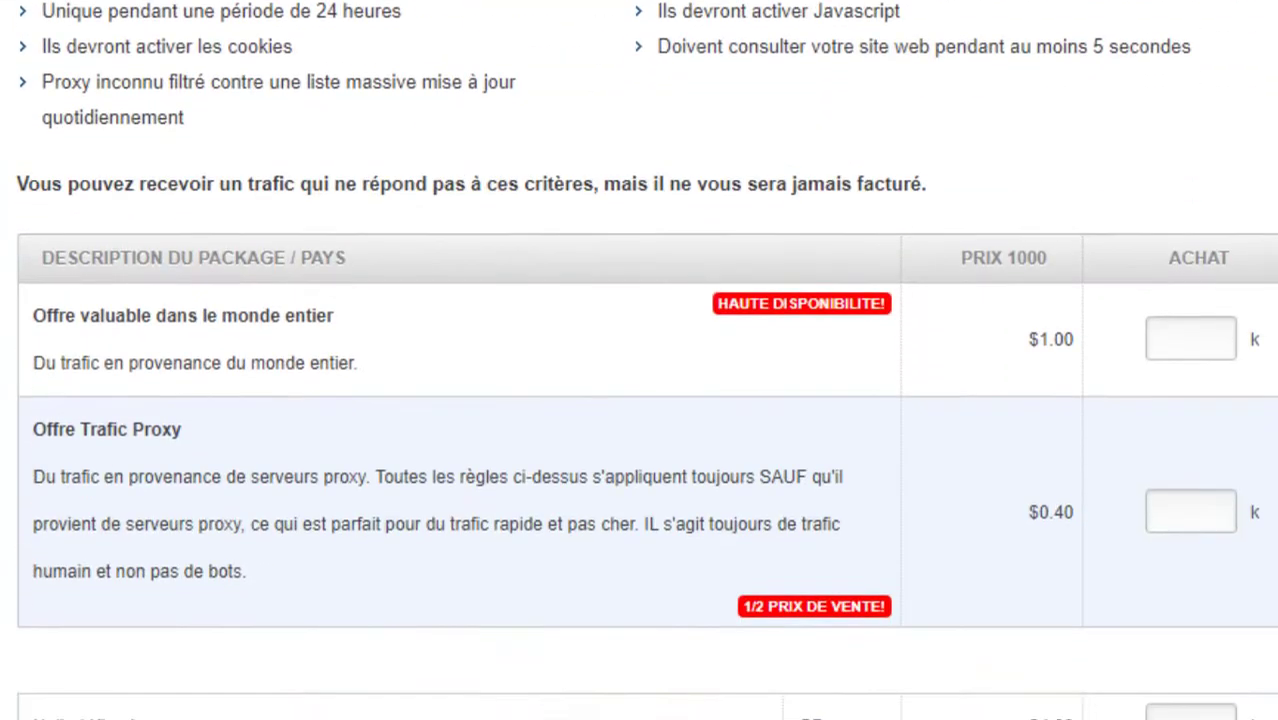
scroll(640, 360, "down", 6)
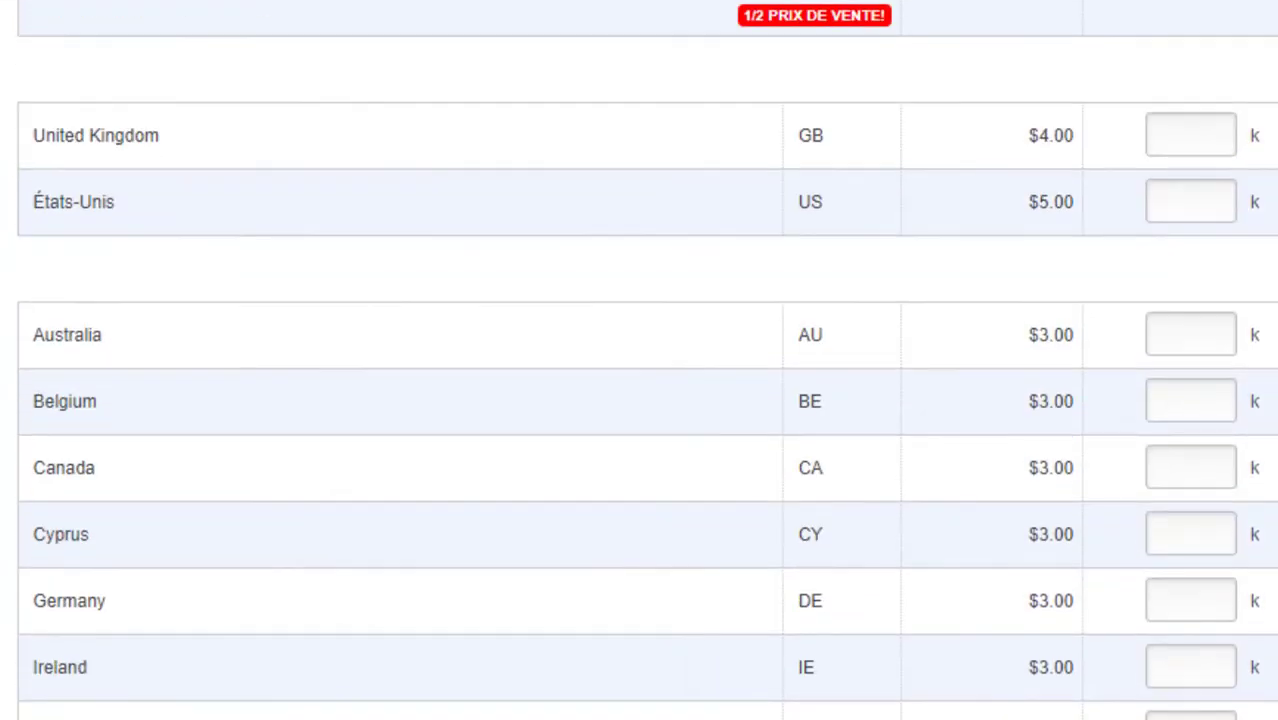
scroll(640, 360, "up", 13)
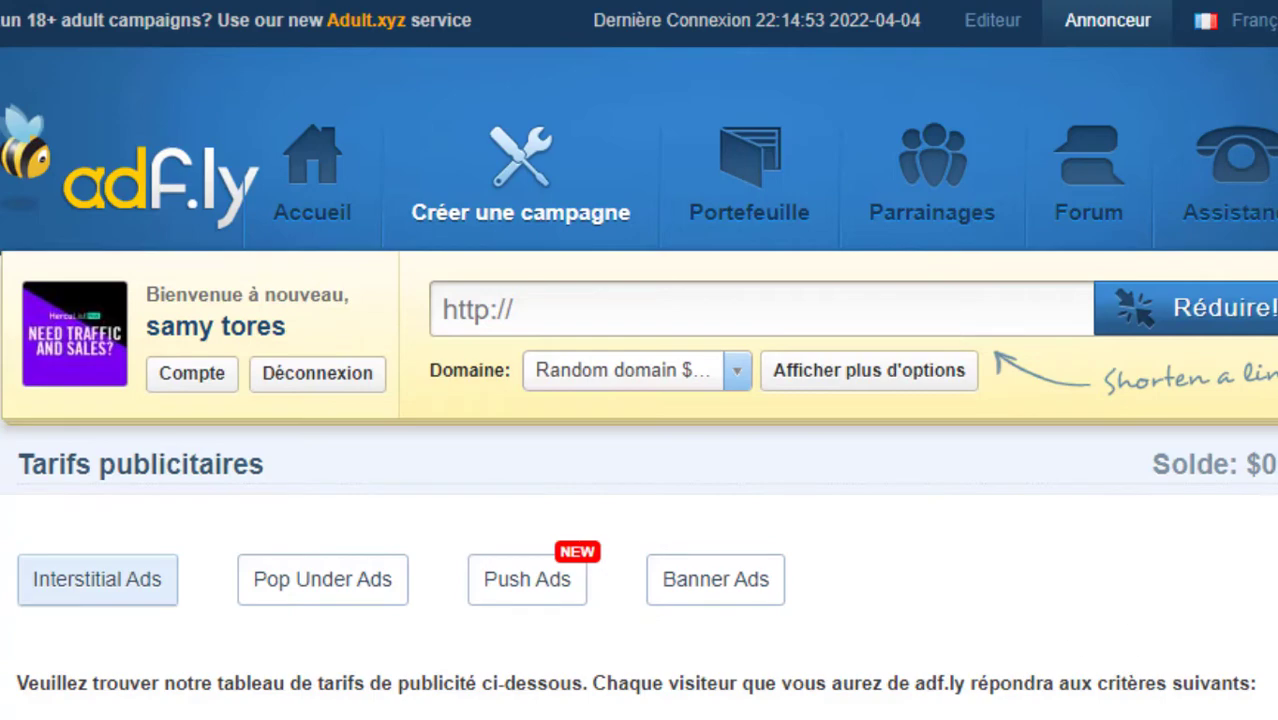
scroll(639, 360, "down", 7)
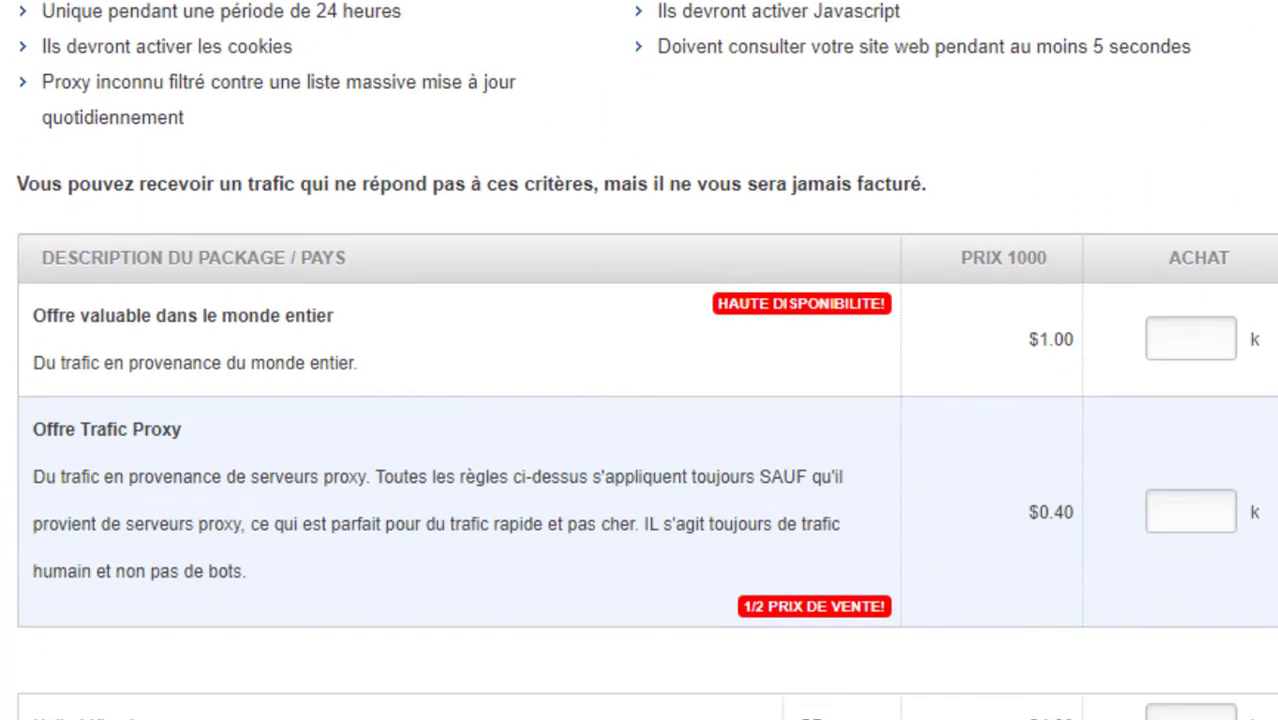
scroll(639, 360, "up", 2)
scroll(639, 360, "up", 5)
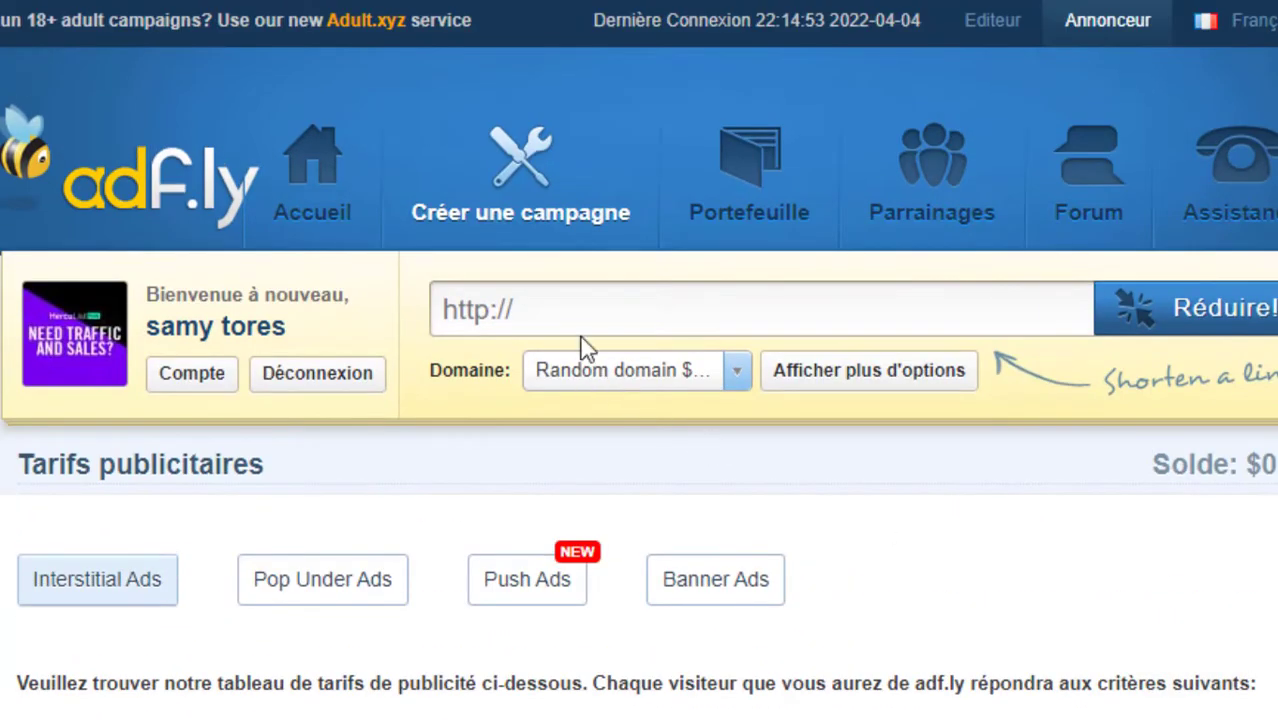
left_click(617, 301)
scroll(762, 297, "down", 1)
scroll(640, 400, "down", 20)
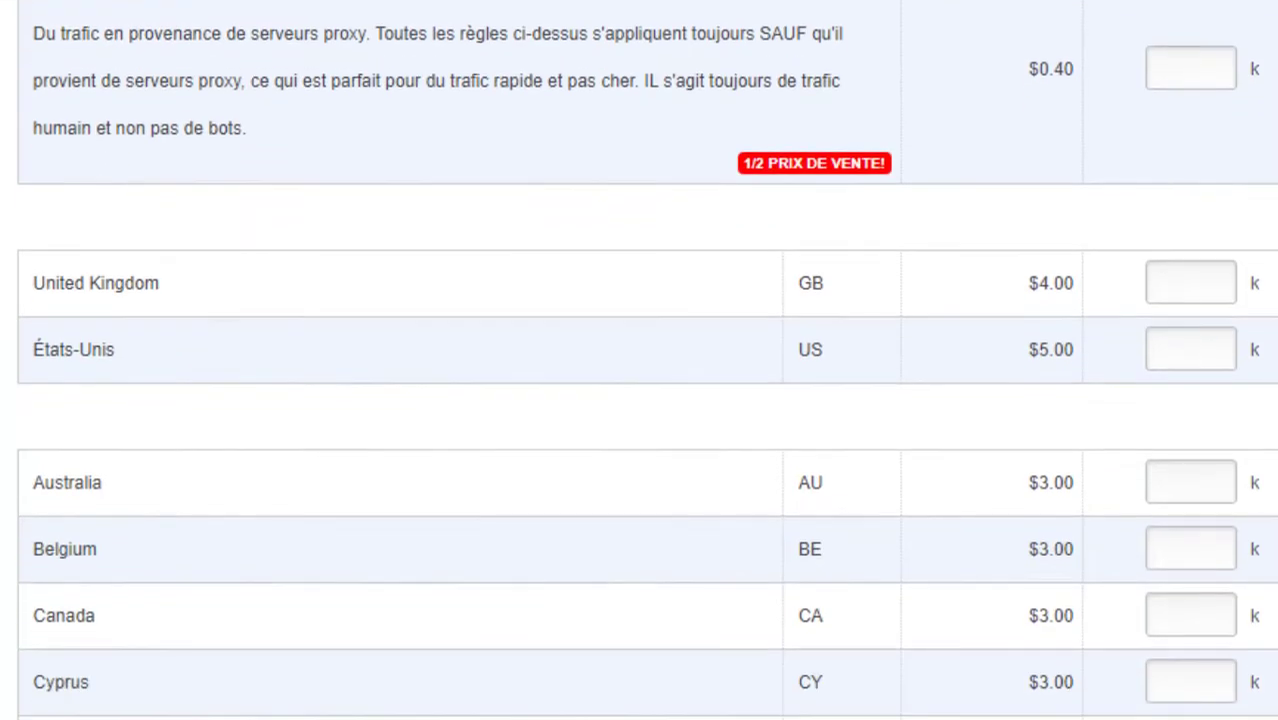
scroll(640, 400, "up", 5)
scroll(1100, 300, "up", 20)
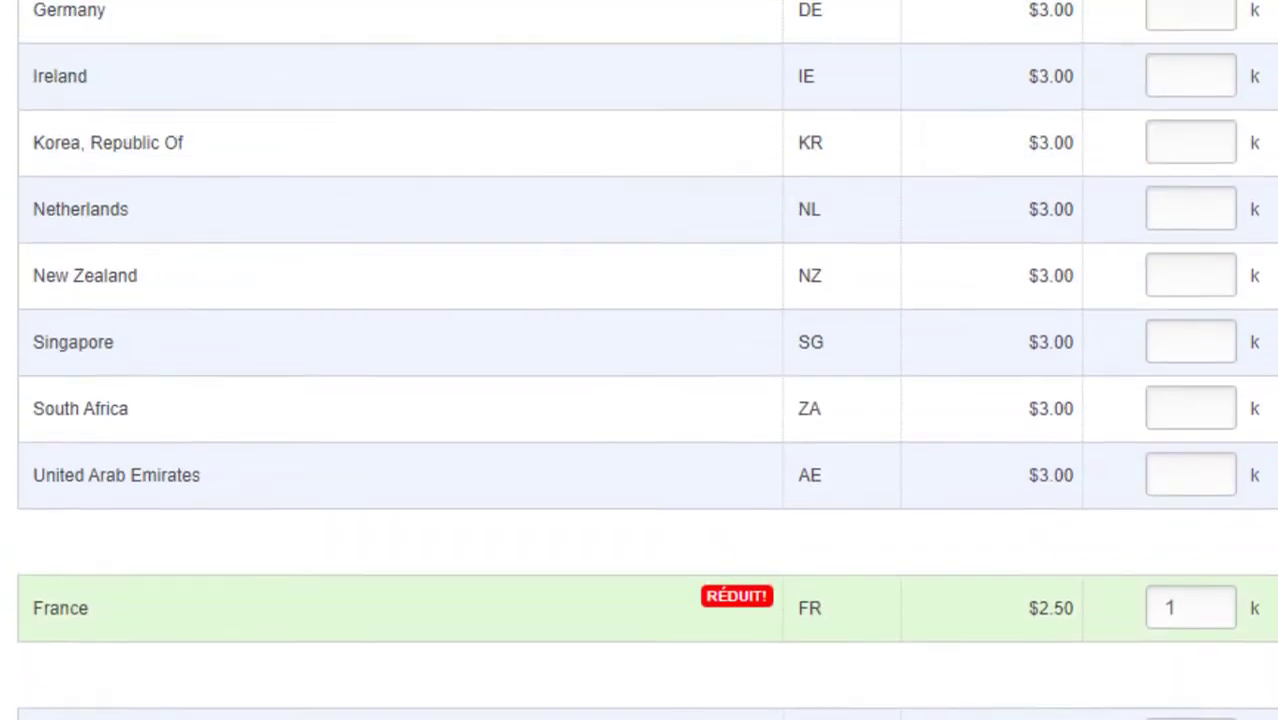
scroll(1176, 278, "up", 3)
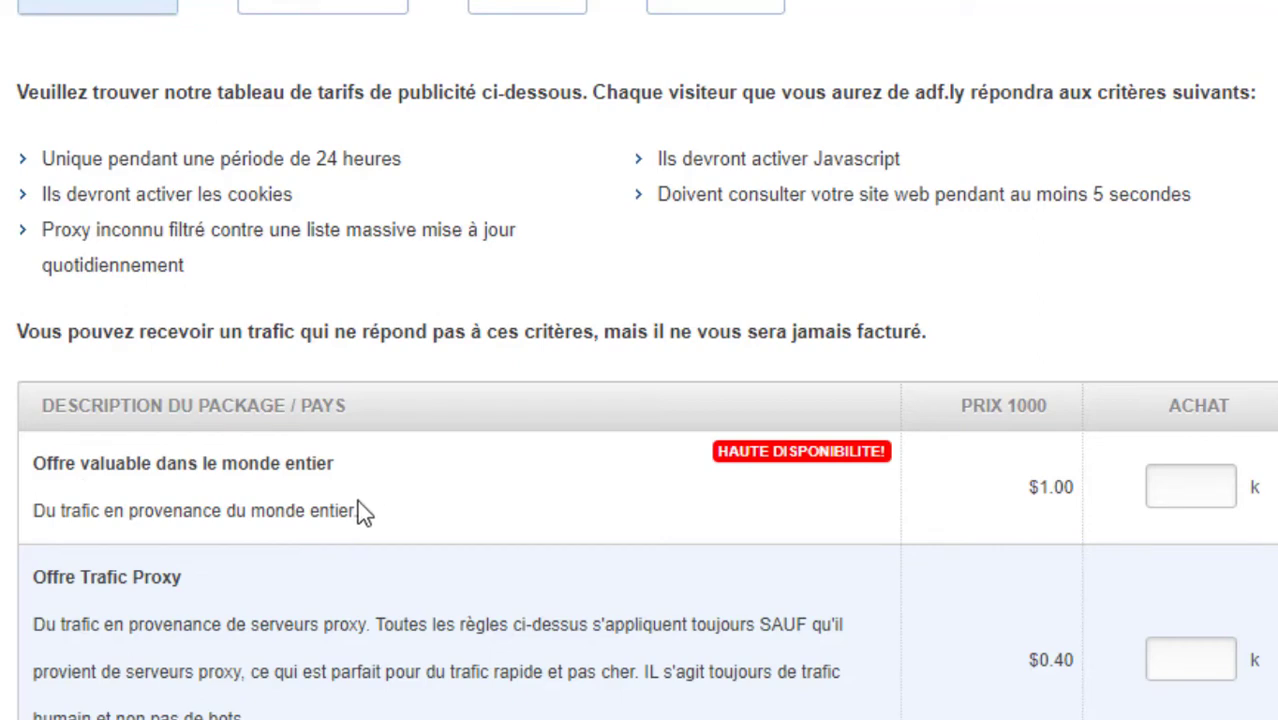
Examine the worldwide traffic offer's description, availability label and price per 1000 visitors.
left_click_drag(33, 463, 357, 482)
left_click(392, 485)
scroll(640, 400, "up", 9)
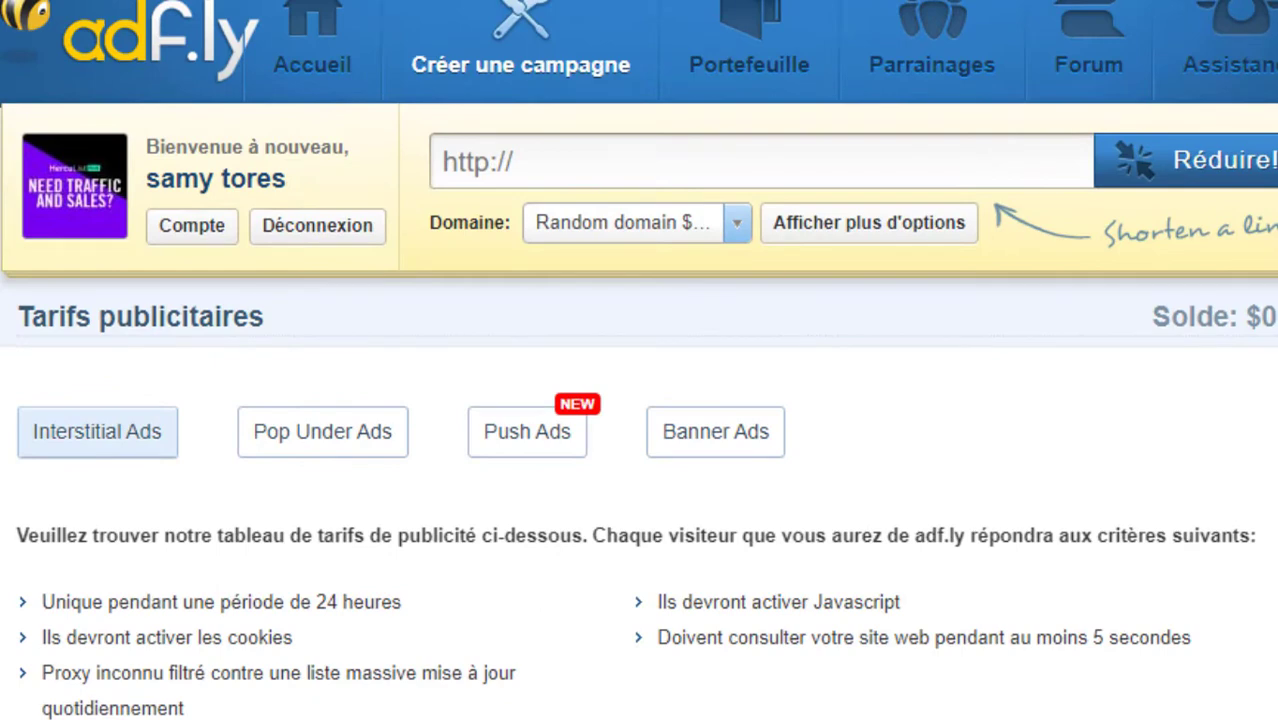
scroll(640, 400, "down", 9)
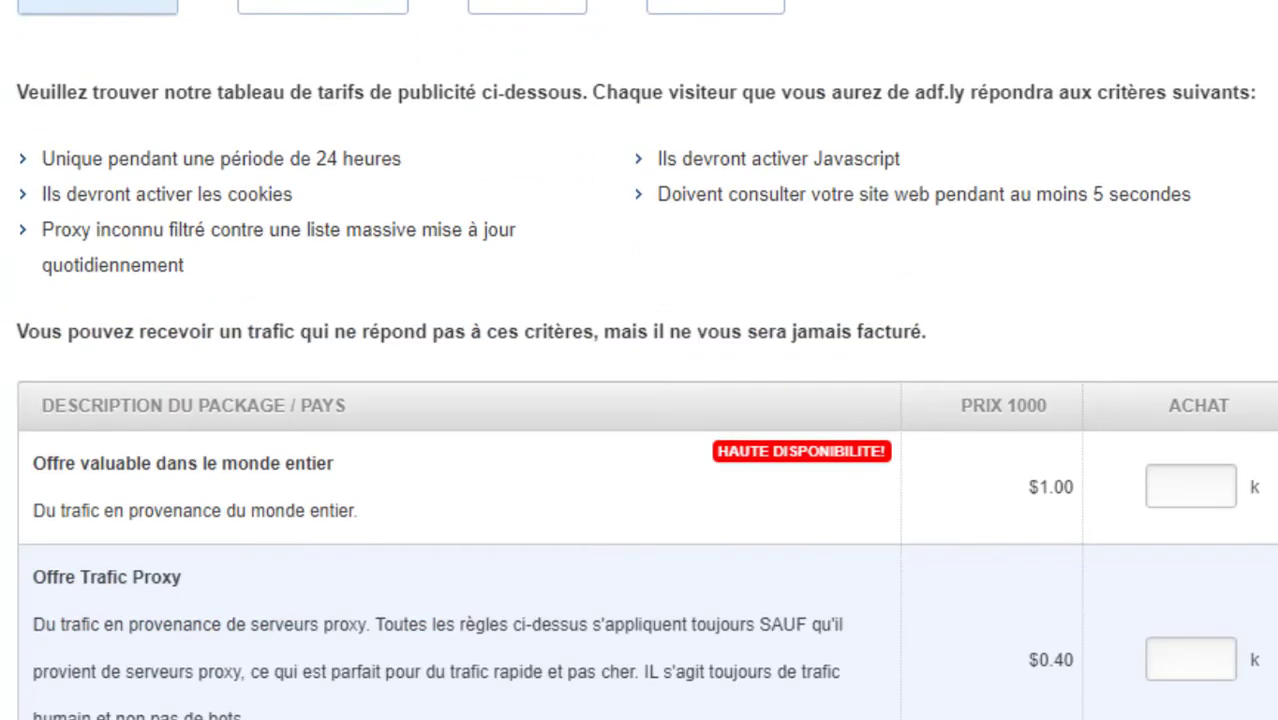
left_click(786, 451, "shift")
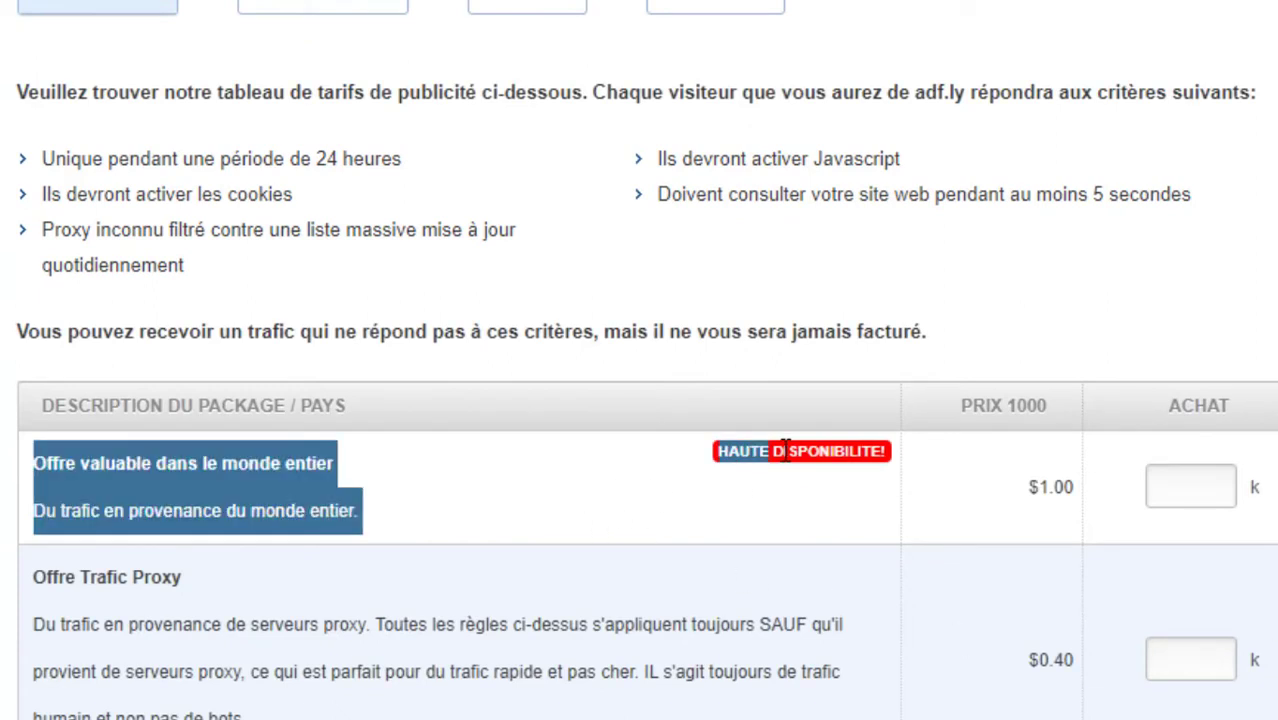
left_click_drag(786, 451, 862, 462)
left_click(915, 491)
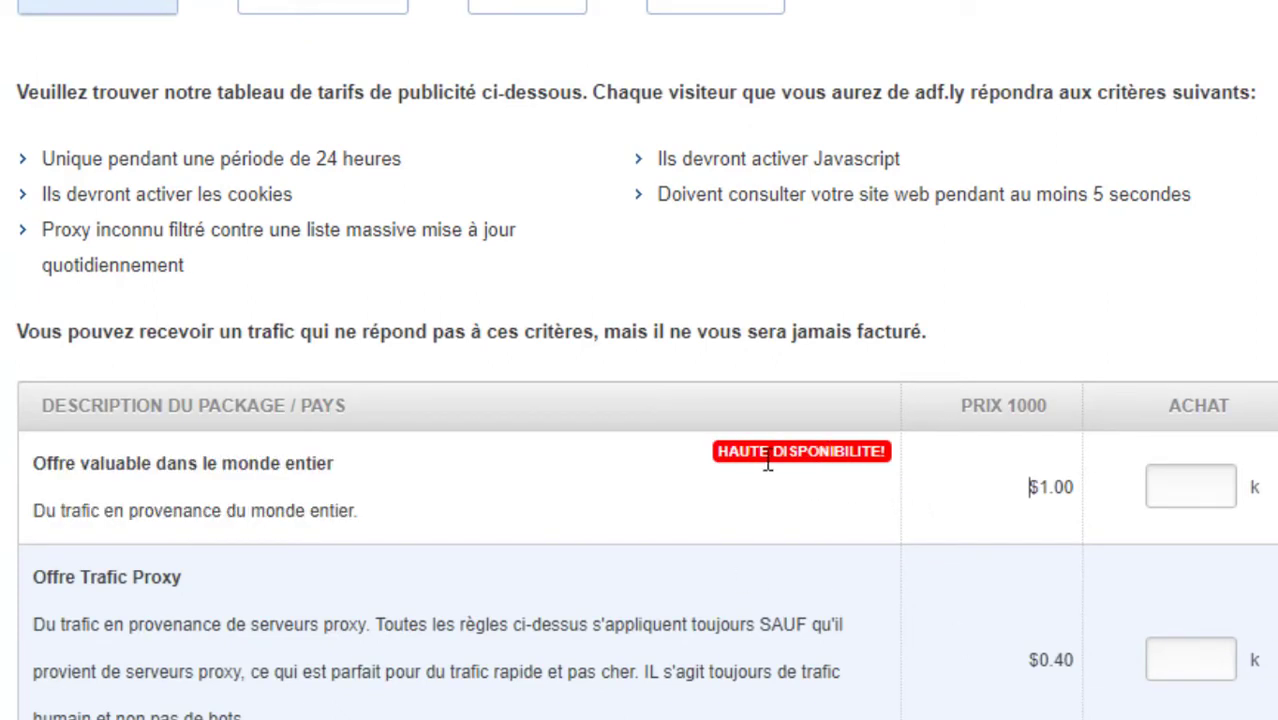
Compare the worldwide and proxy traffic offers with France's price per 1000 visitors in the interstitial price table.
scroll(775, 458, "down", 2)
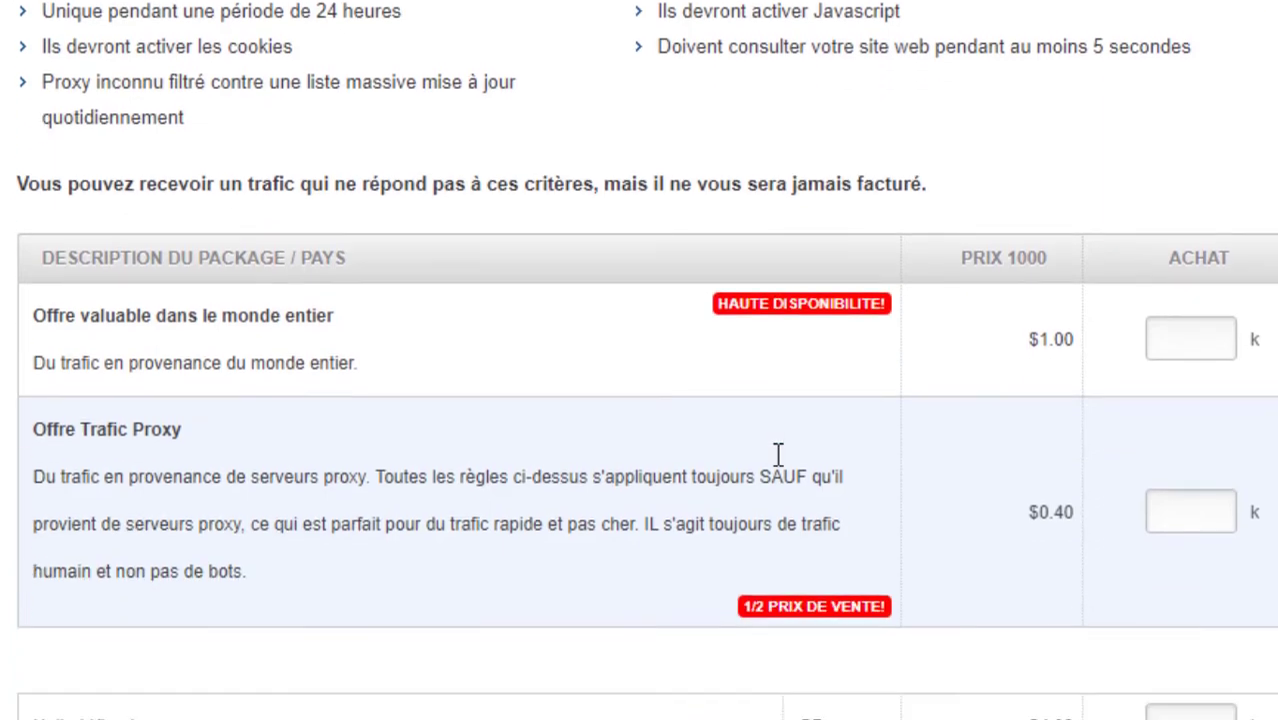
scroll(778, 465, "down", 5)
scroll(776, 470, "up", 8)
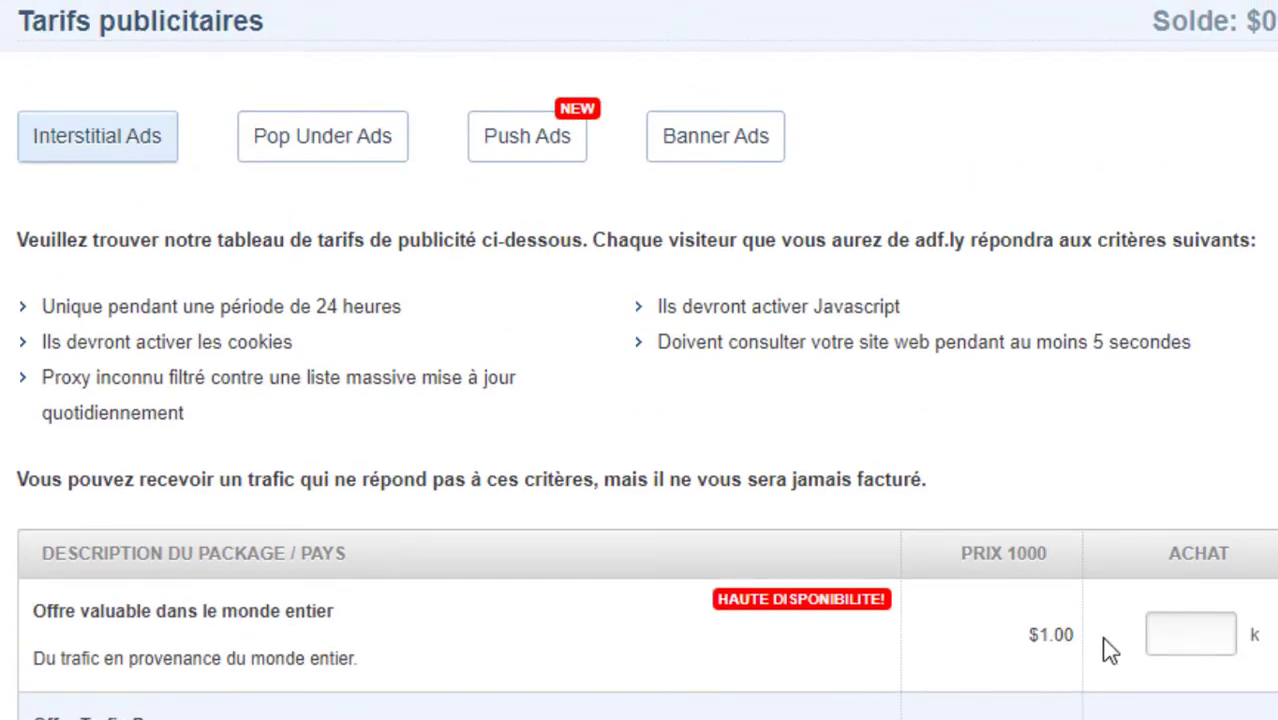
left_click(1170, 640)
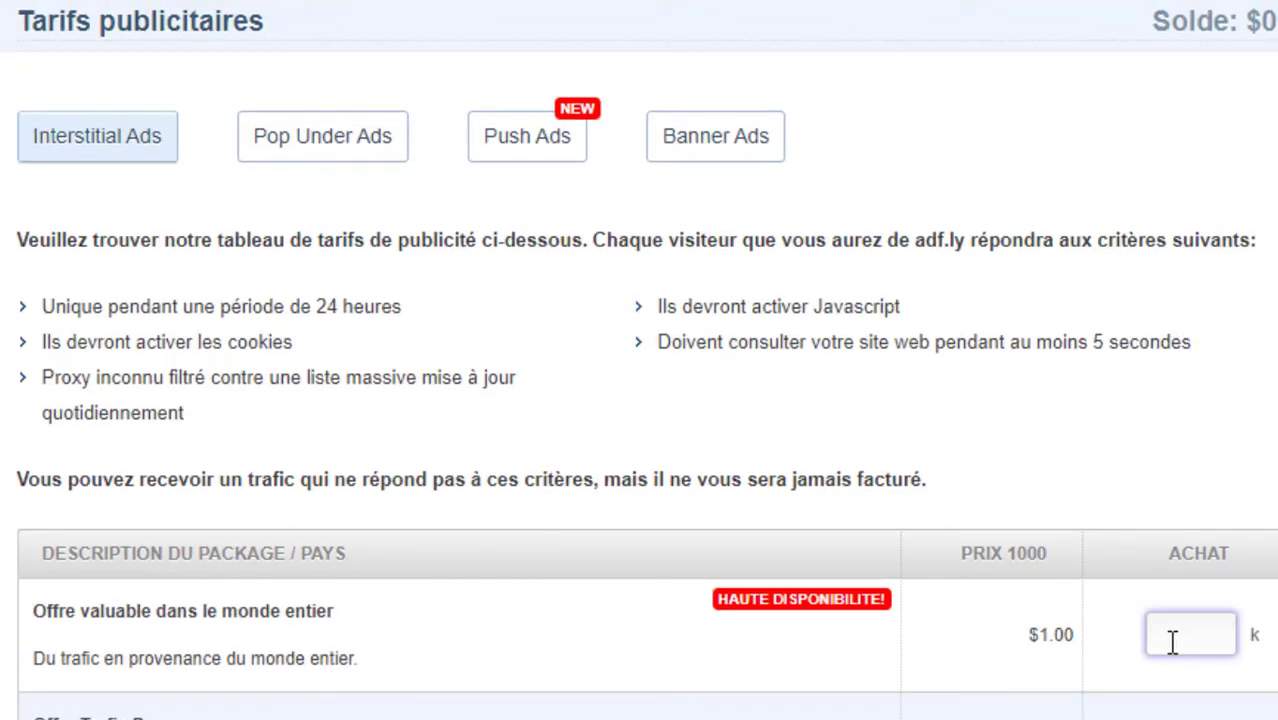
scroll(1170, 640, "down", 2)
scroll(608, 628, "down", 10)
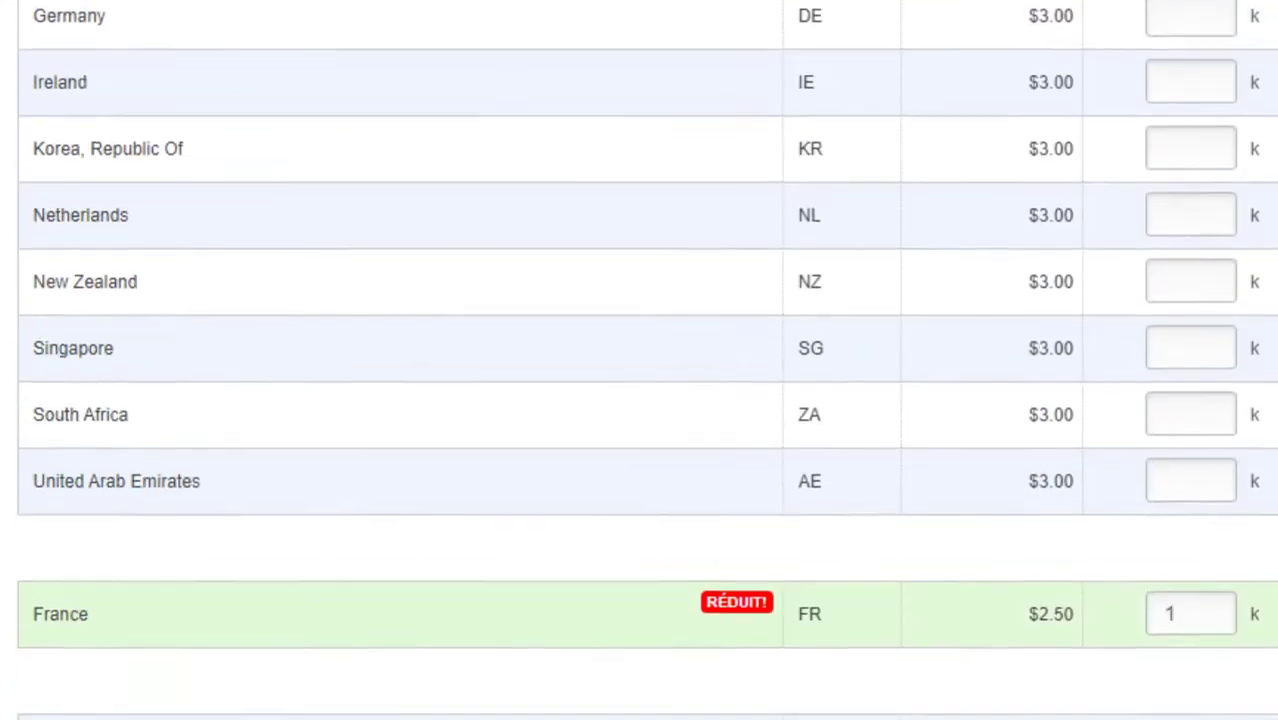
left_click_drag(1022, 607, 1091, 623)
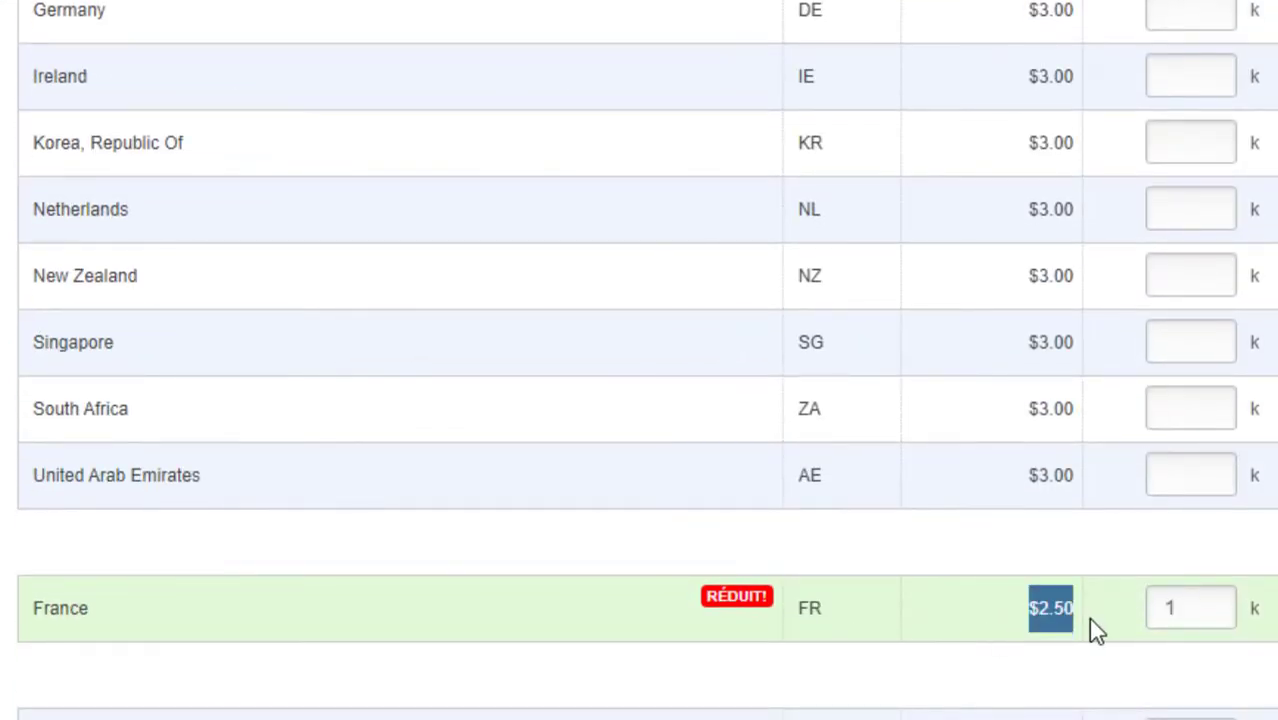
scroll(1097, 630, "up", 7)
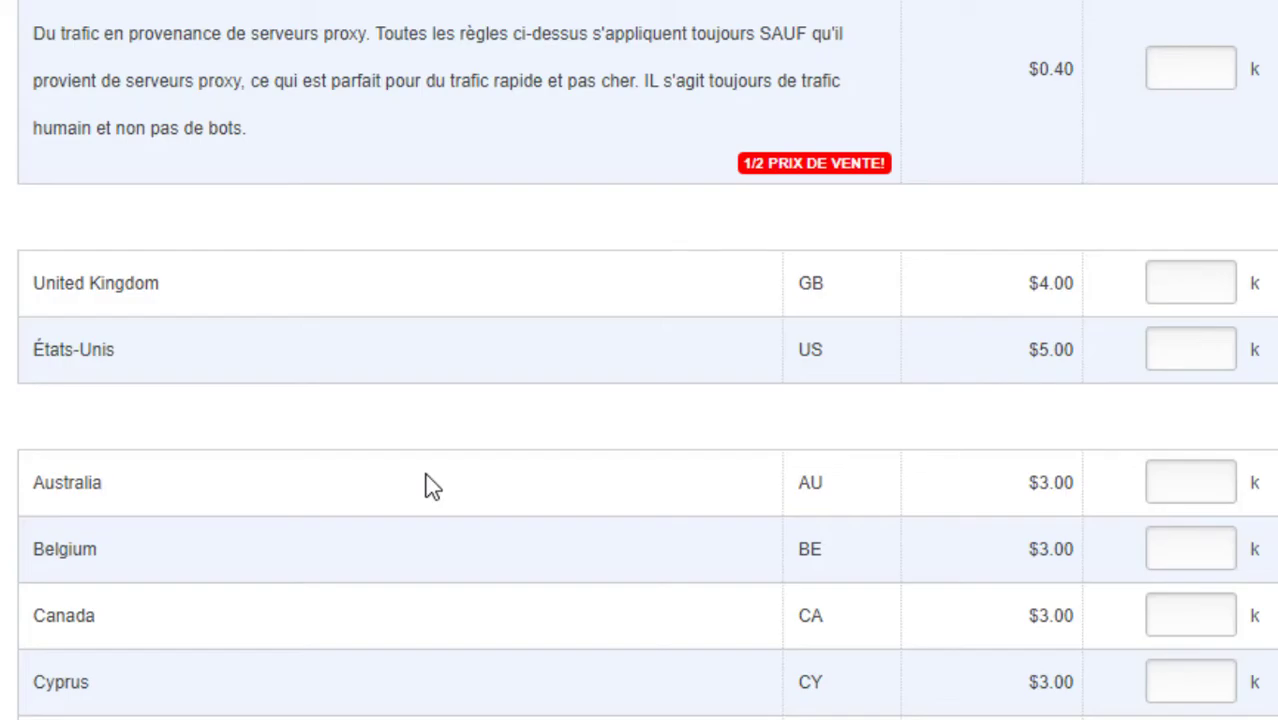
Review the interstitial country rates from United Kingdom and États-Unis down to the cheapest country groups.
scroll(536, 485, "up", 3)
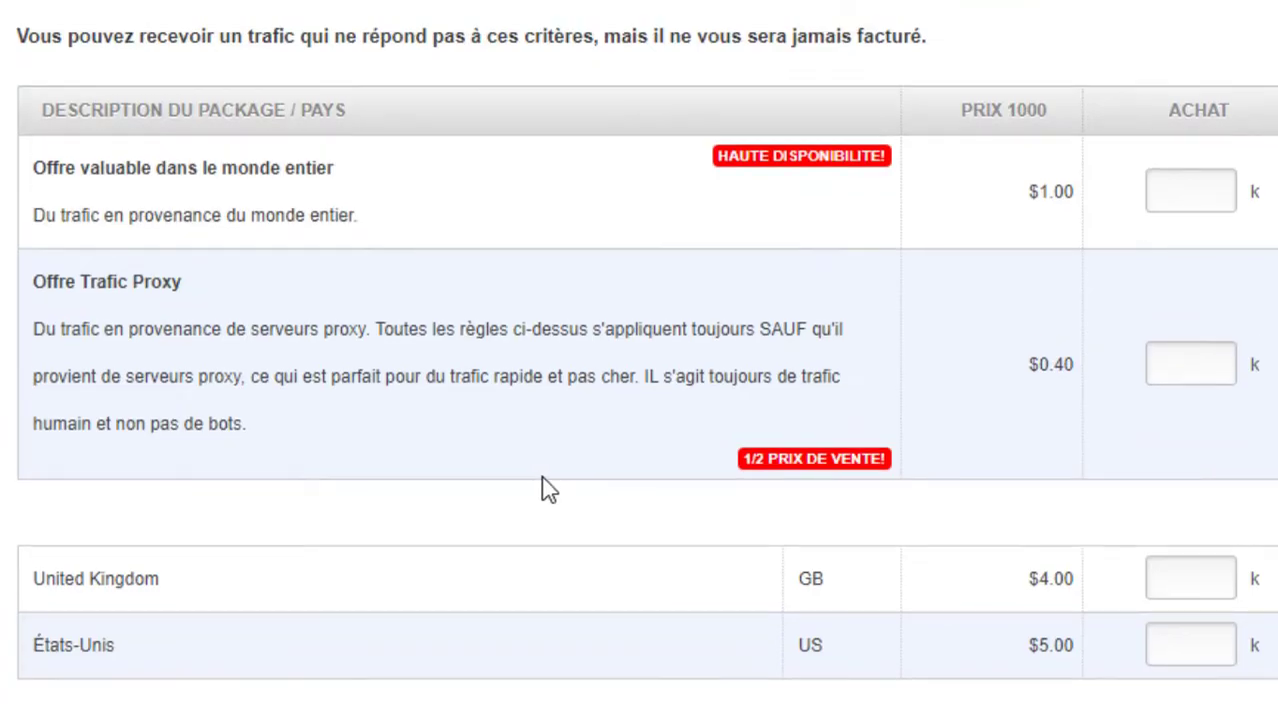
left_click_drag(36, 580, 62, 592)
left_click(228, 591)
scroll(1087, 593, "down", 10)
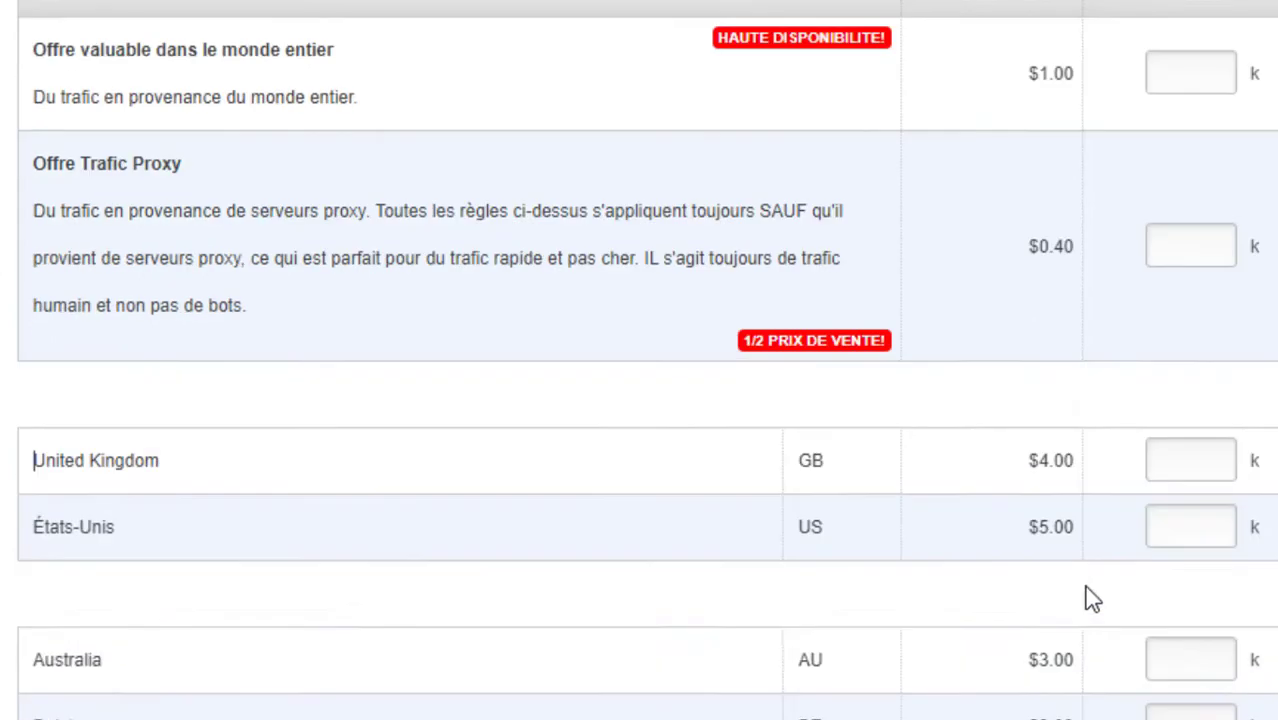
scroll(1087, 598, "down", 20)
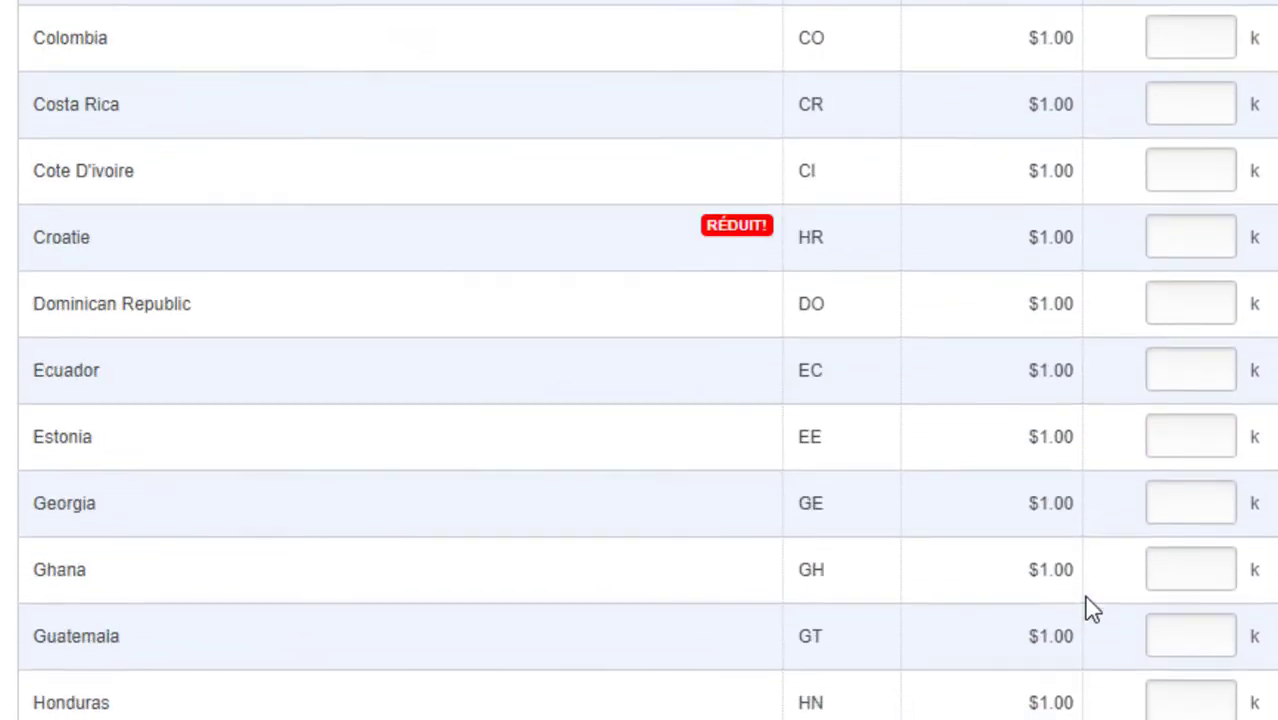
scroll(1092, 612, "down", 7)
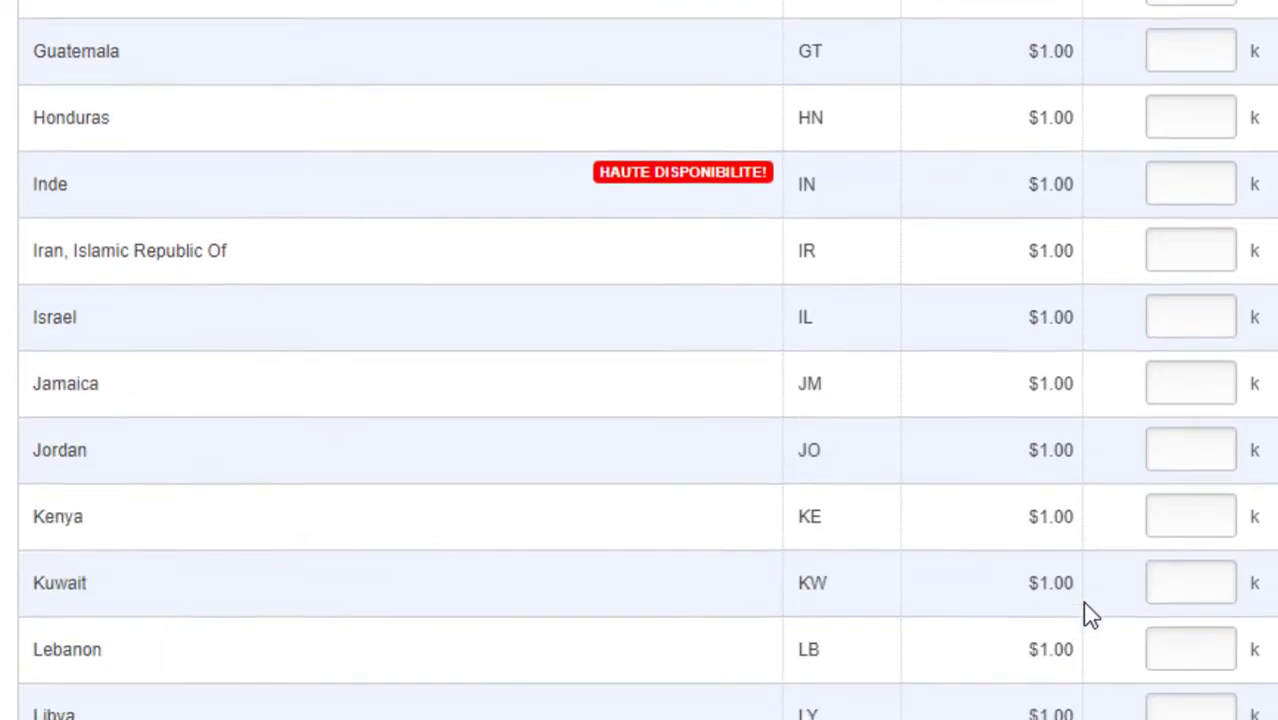
scroll(1085, 604, "down", 13)
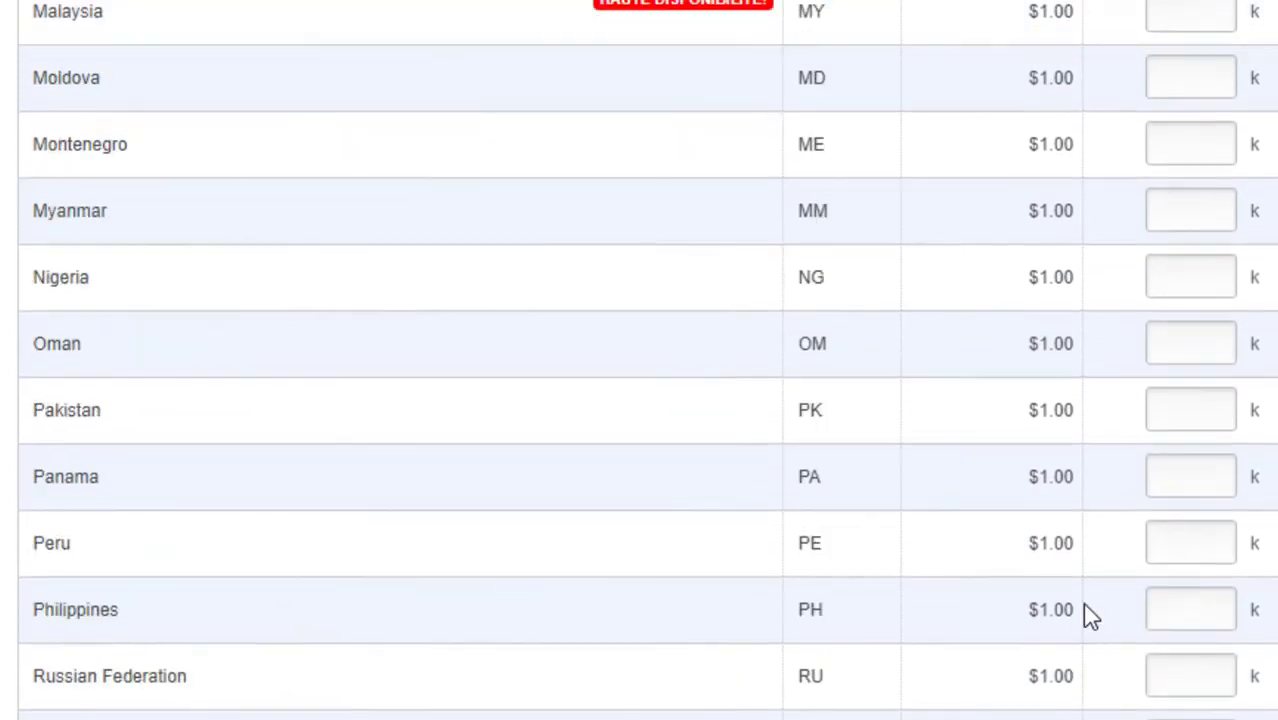
scroll(1090, 616, "down", 9)
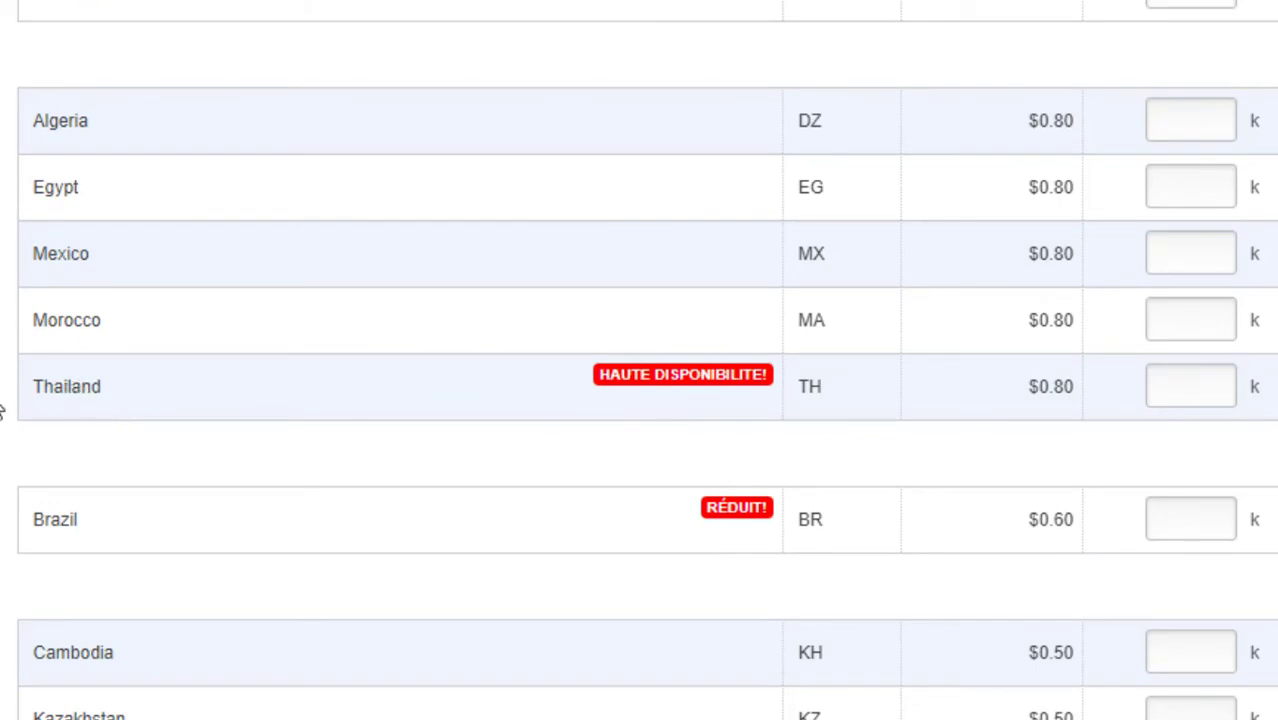
Examine the price and availability label of the Thailand and Indonésie traffic offers.
left_click_drag(33, 388, 105, 396)
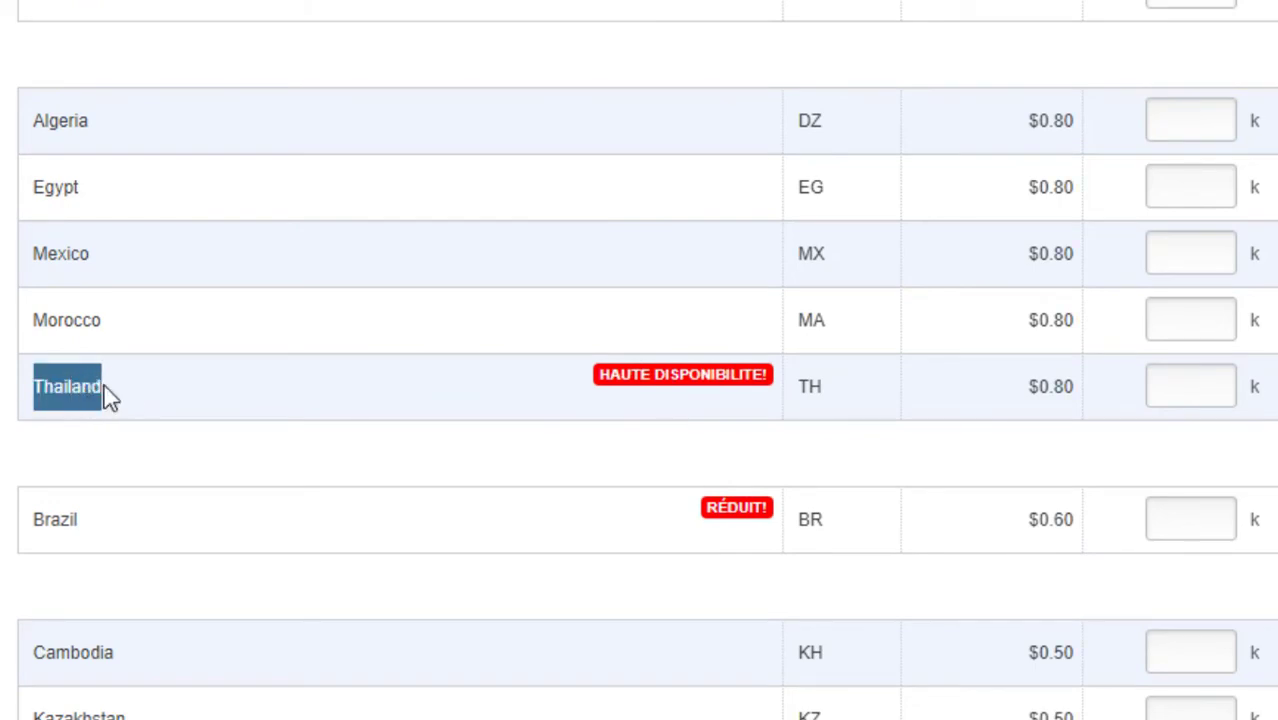
left_click(108, 396)
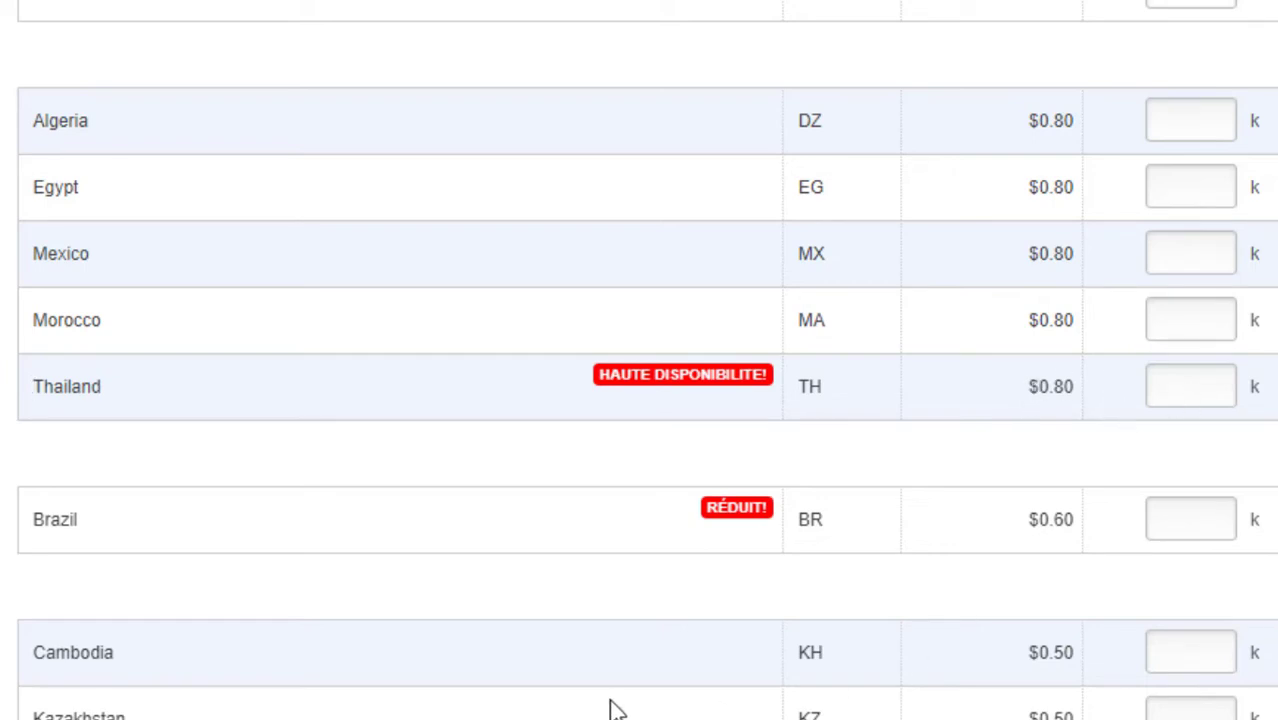
scroll(608, 705, "down", 2)
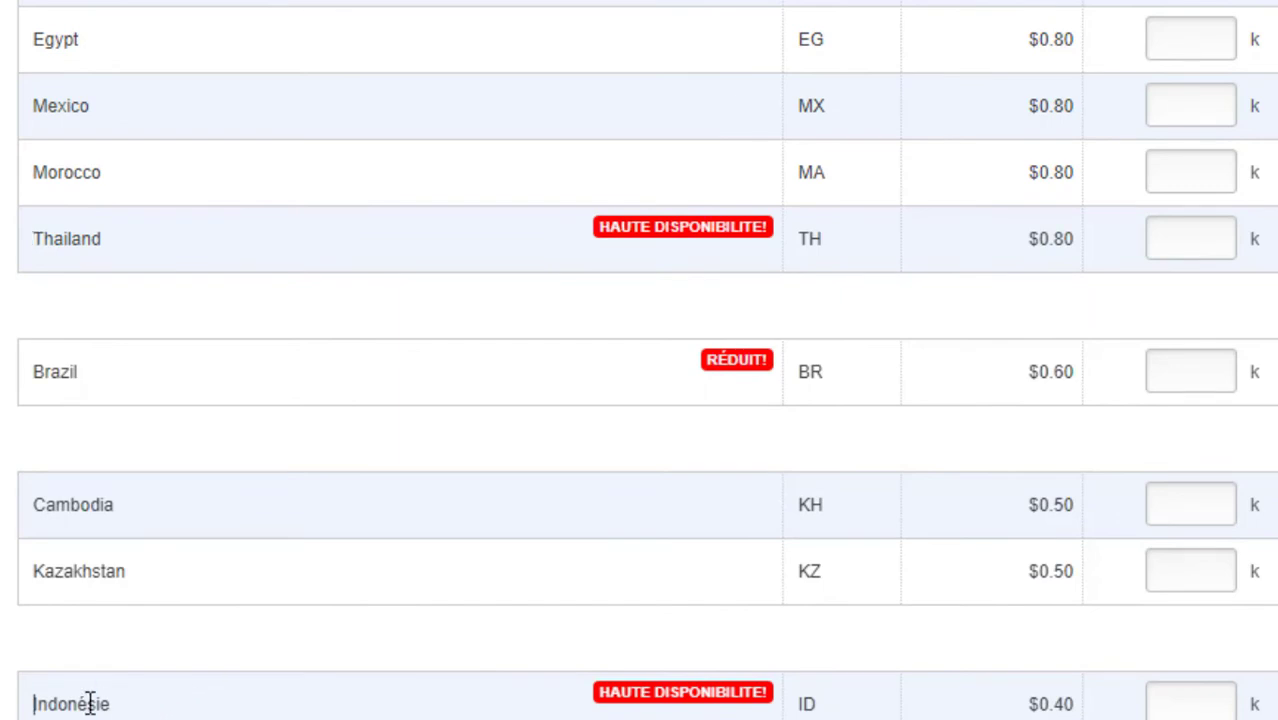
left_click_drag(83, 702, 58, 702)
left_click(33, 704)
double_click(115, 706)
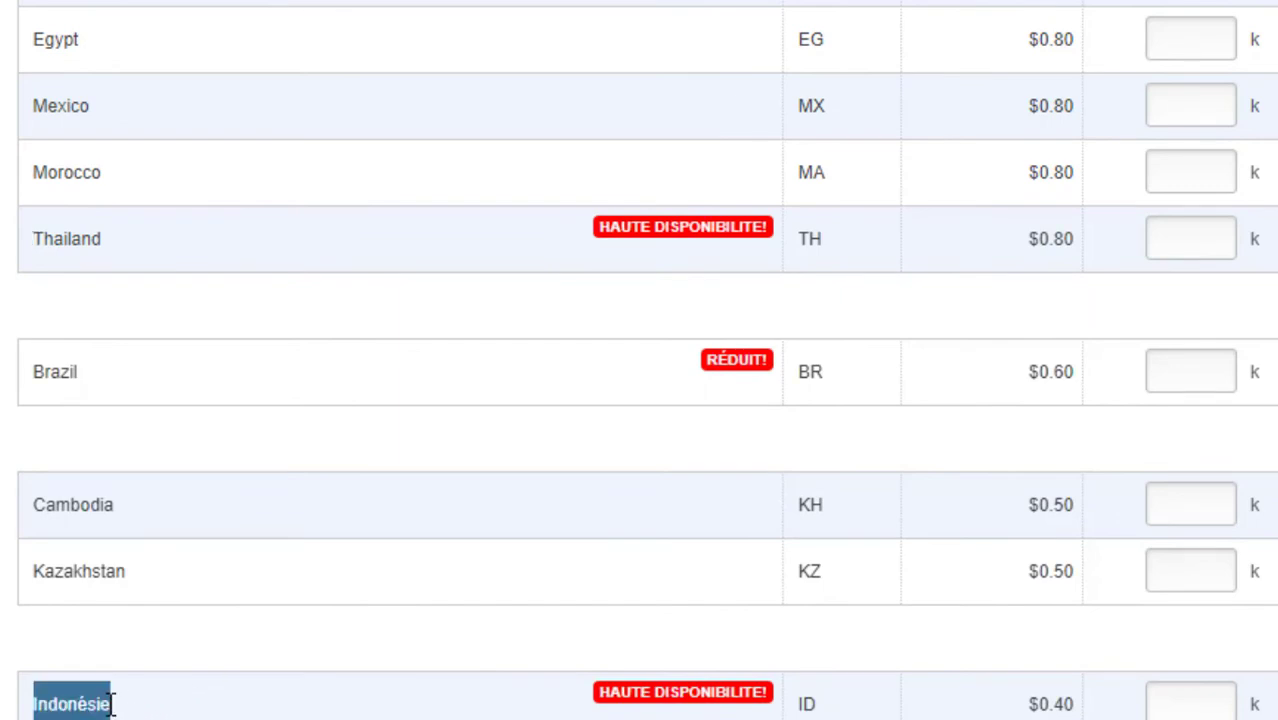
left_click(115, 706)
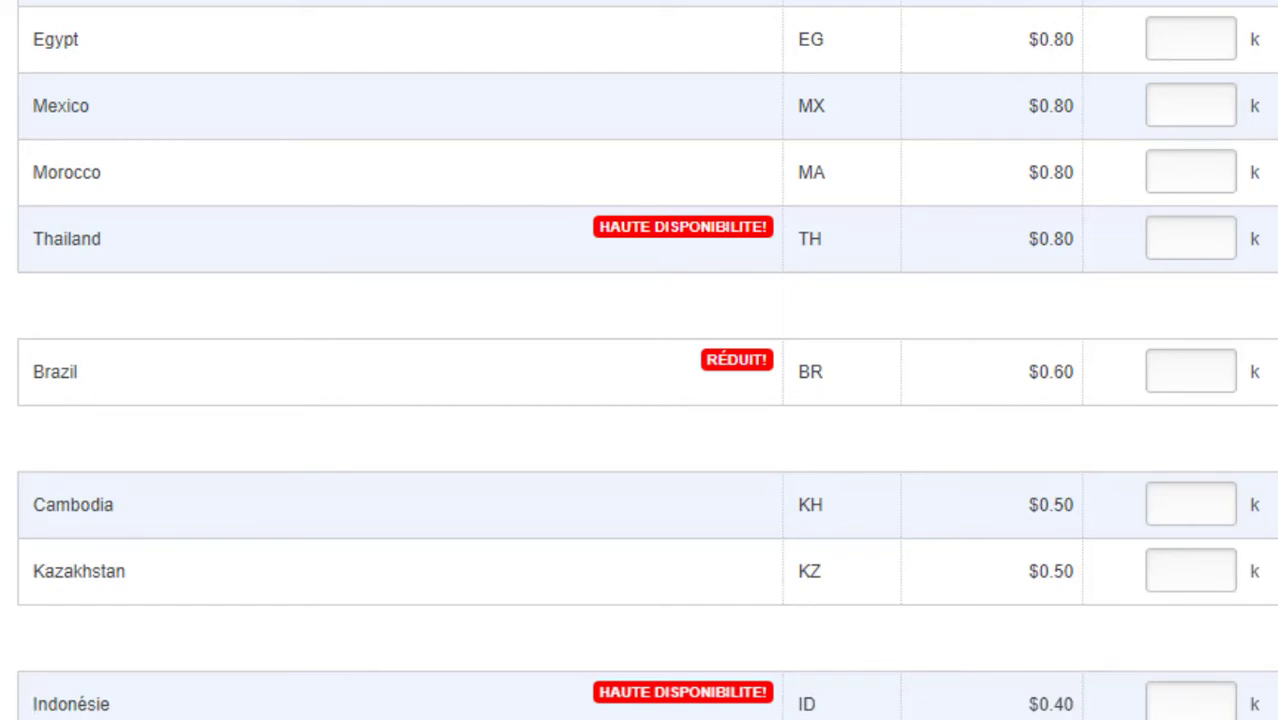
Set the purchase quantity for Brazil to 10 k visitors in the interstitial price table.
scroll(965, 712, "down", 8)
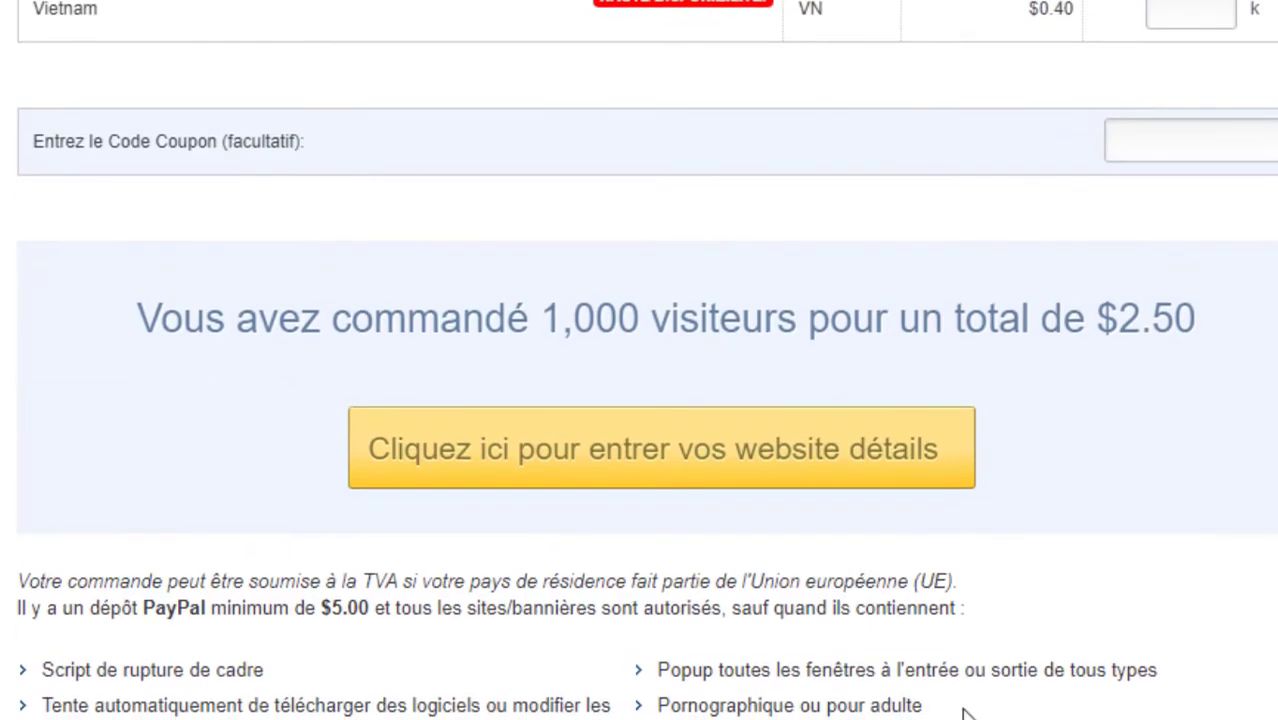
scroll(1152, 688, "up", 20)
scroll(1121, 684, "down", 12)
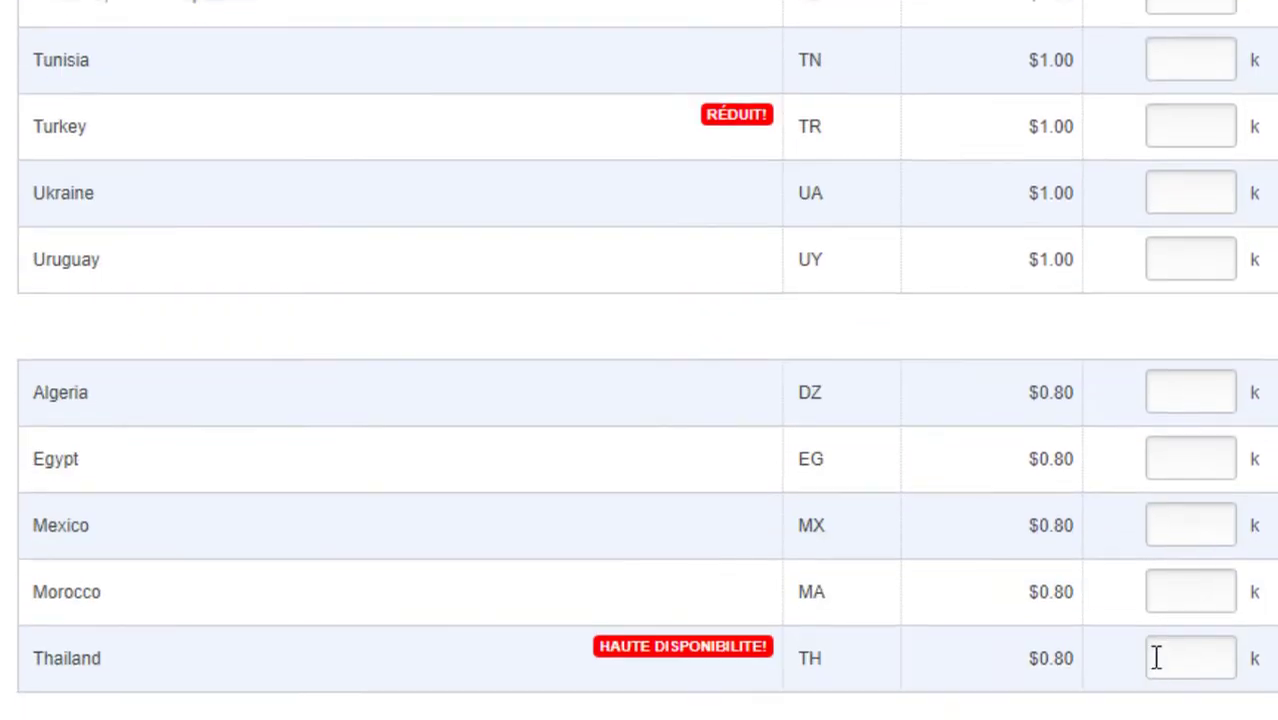
scroll(1183, 706, "down", 6)
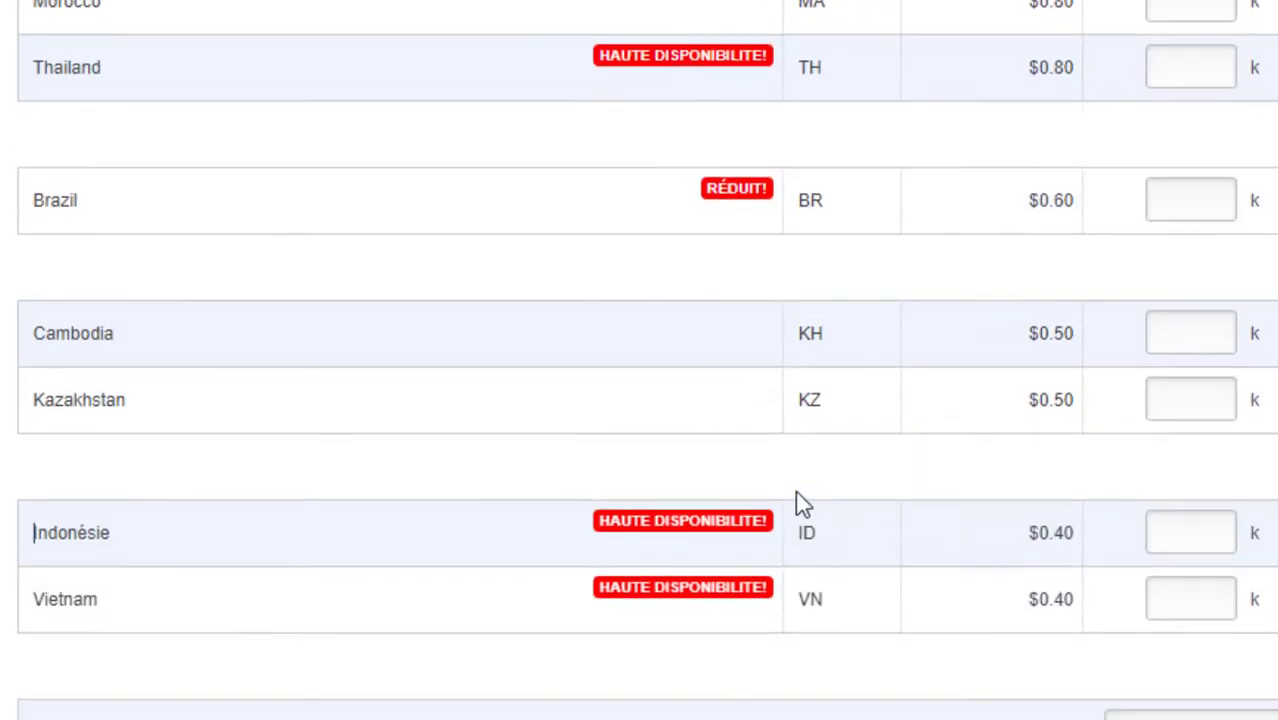
left_click(1187, 197)
type("1")
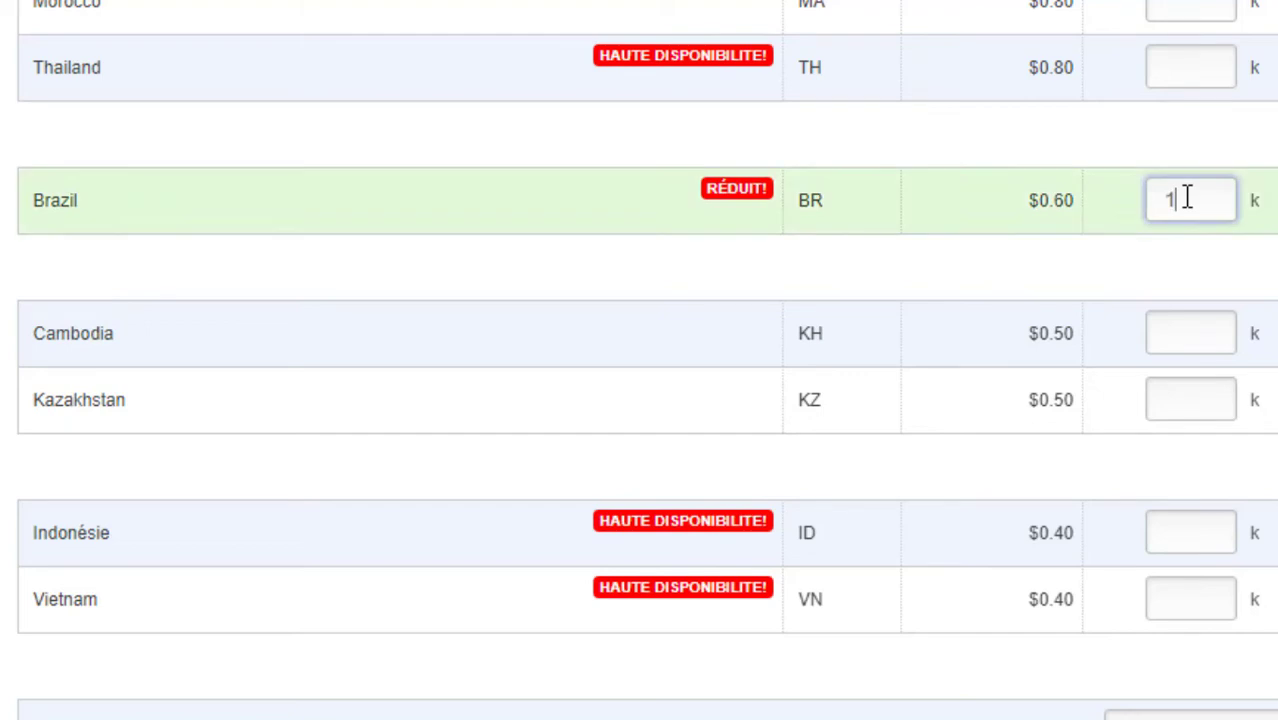
type("0")
Check the order's visitor count and total price, and continue to the website details form.
scroll(650, 600, "down", 3)
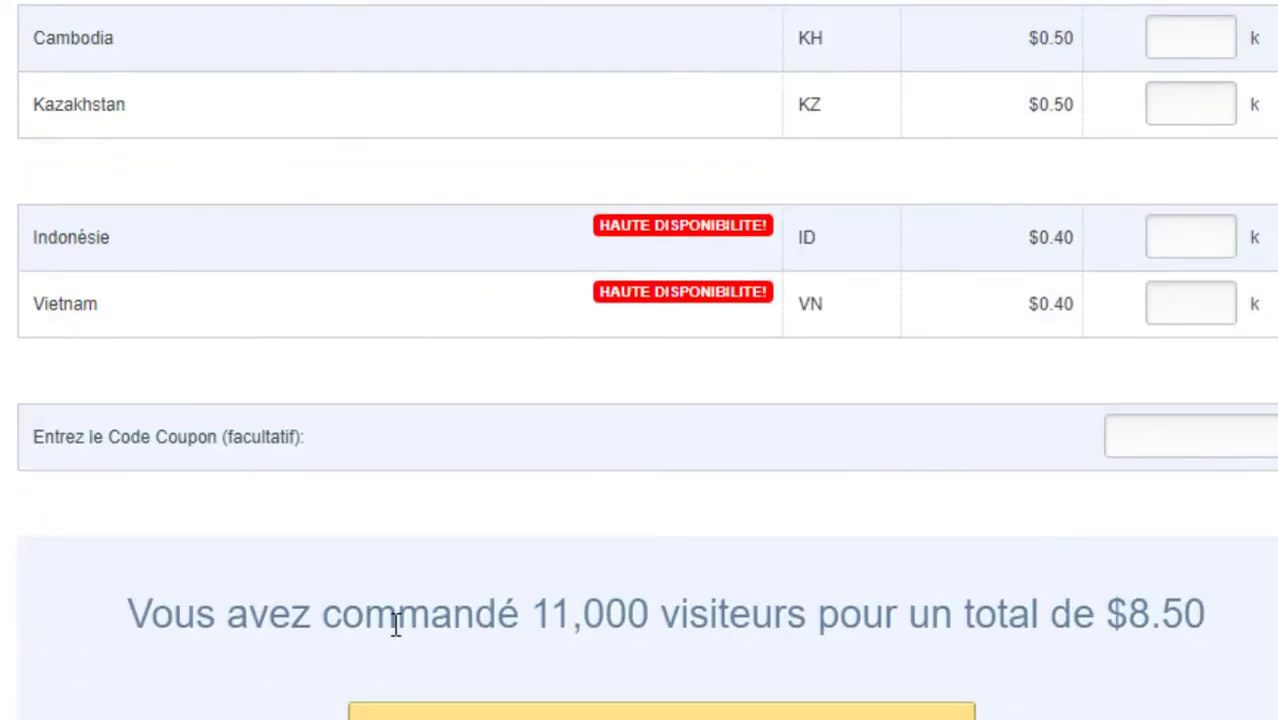
left_click_drag(530, 612, 570, 612)
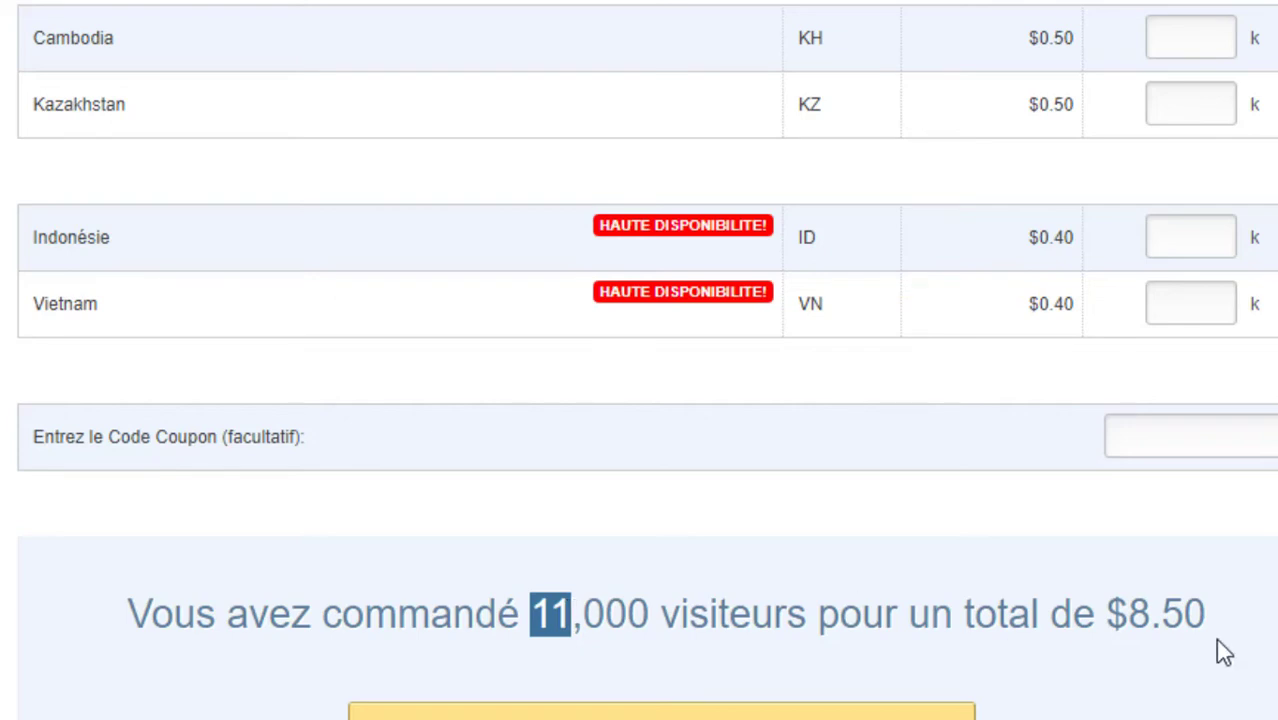
left_click_drag(1210, 612, 1112, 617)
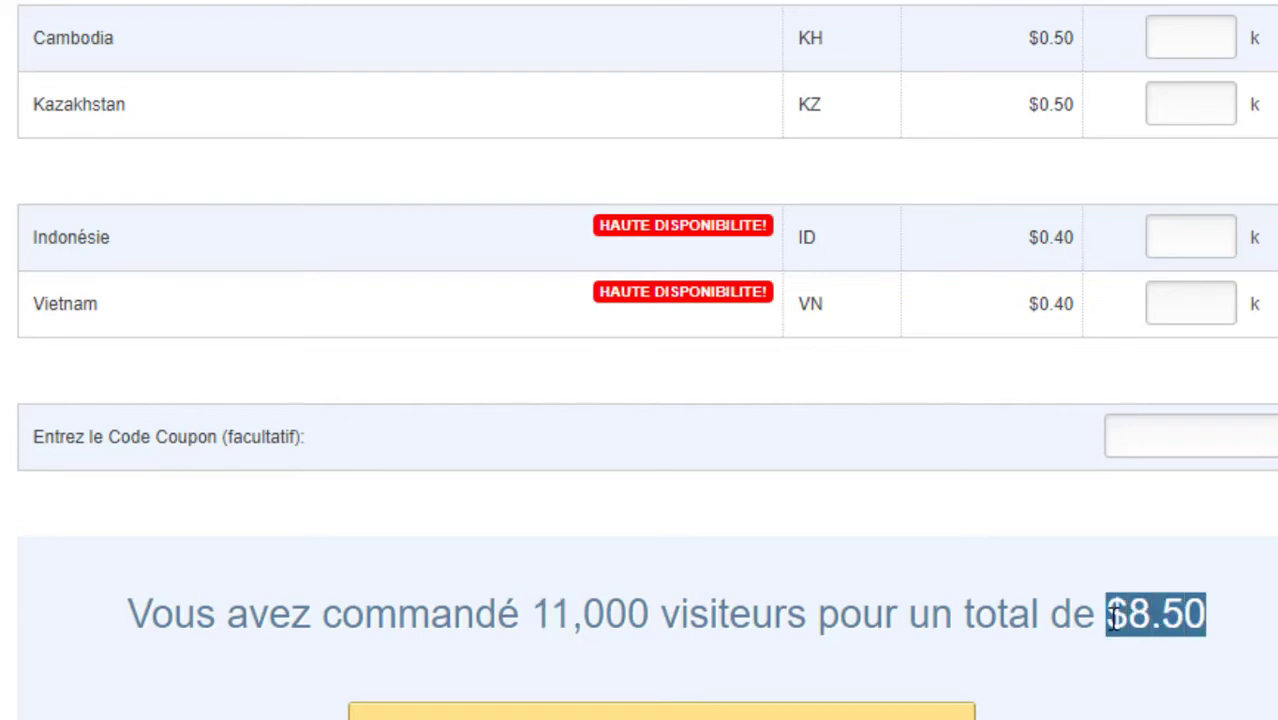
scroll(1247, 690, "down", 3)
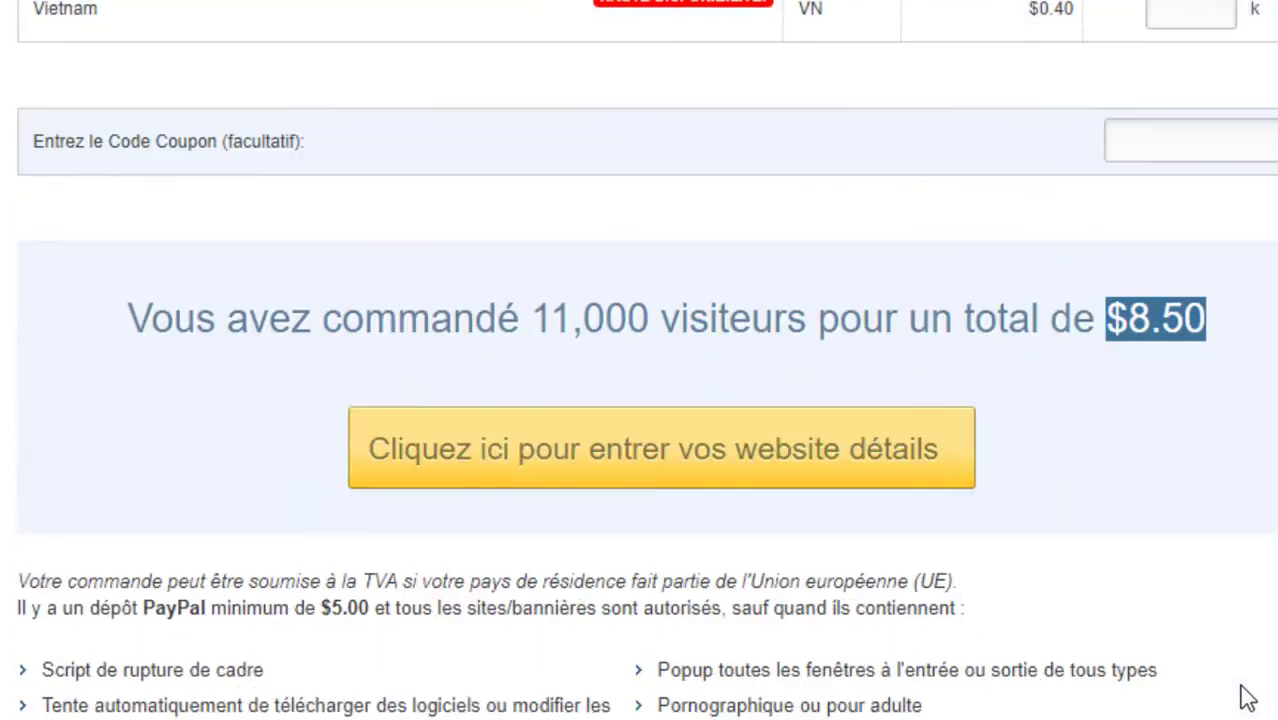
left_click(692, 468)
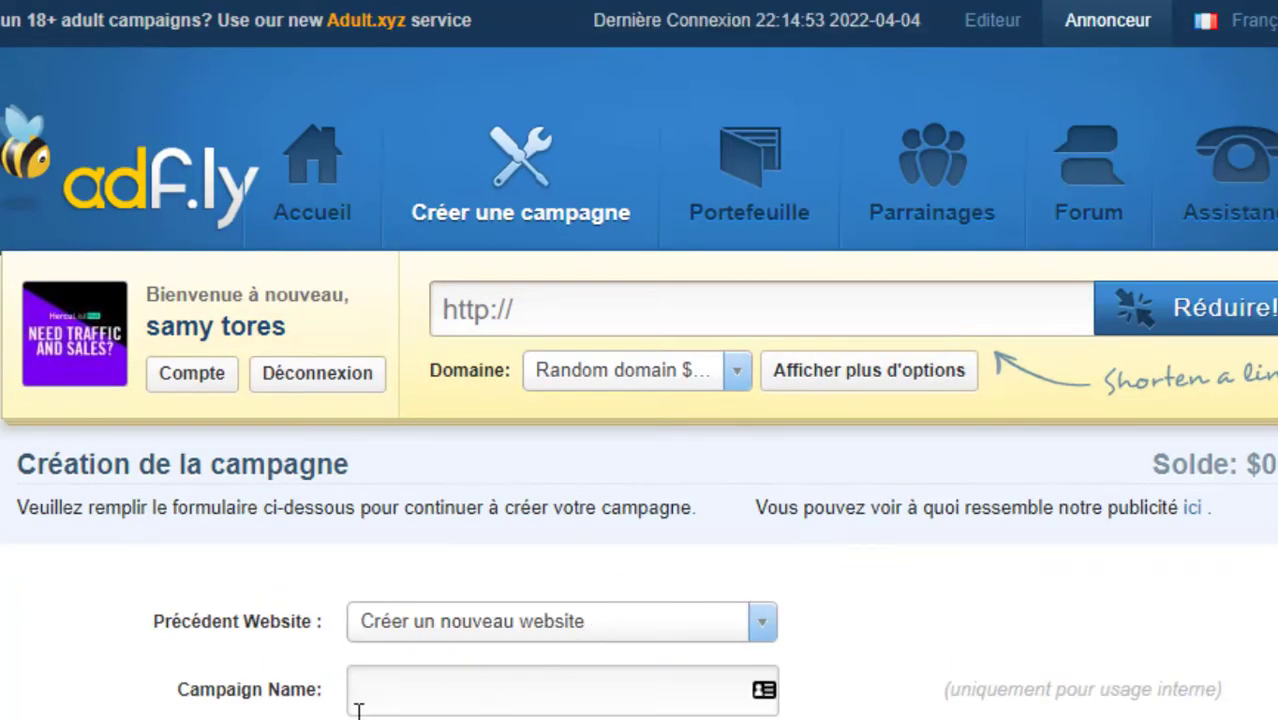
Examine the Campaign Name and Advert URL fields in the campaign creation form.
left_click(401, 690)
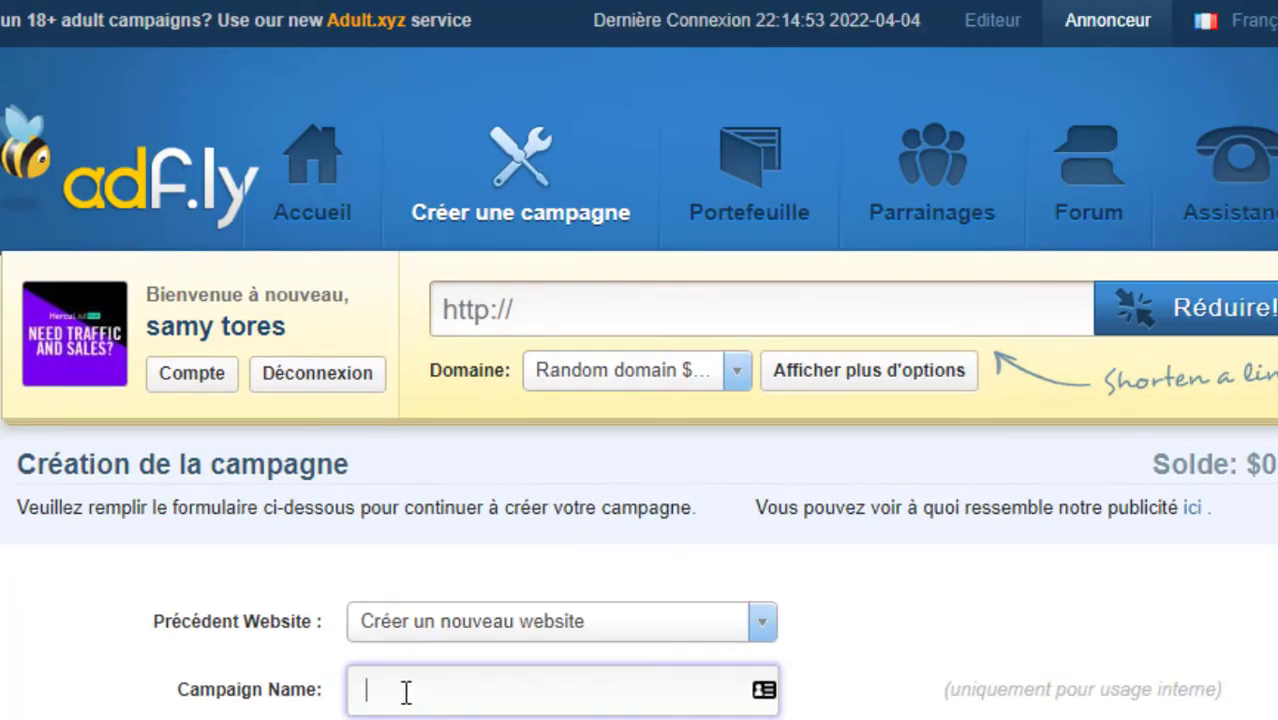
scroll(402, 690, "down", 2)
left_click(425, 617)
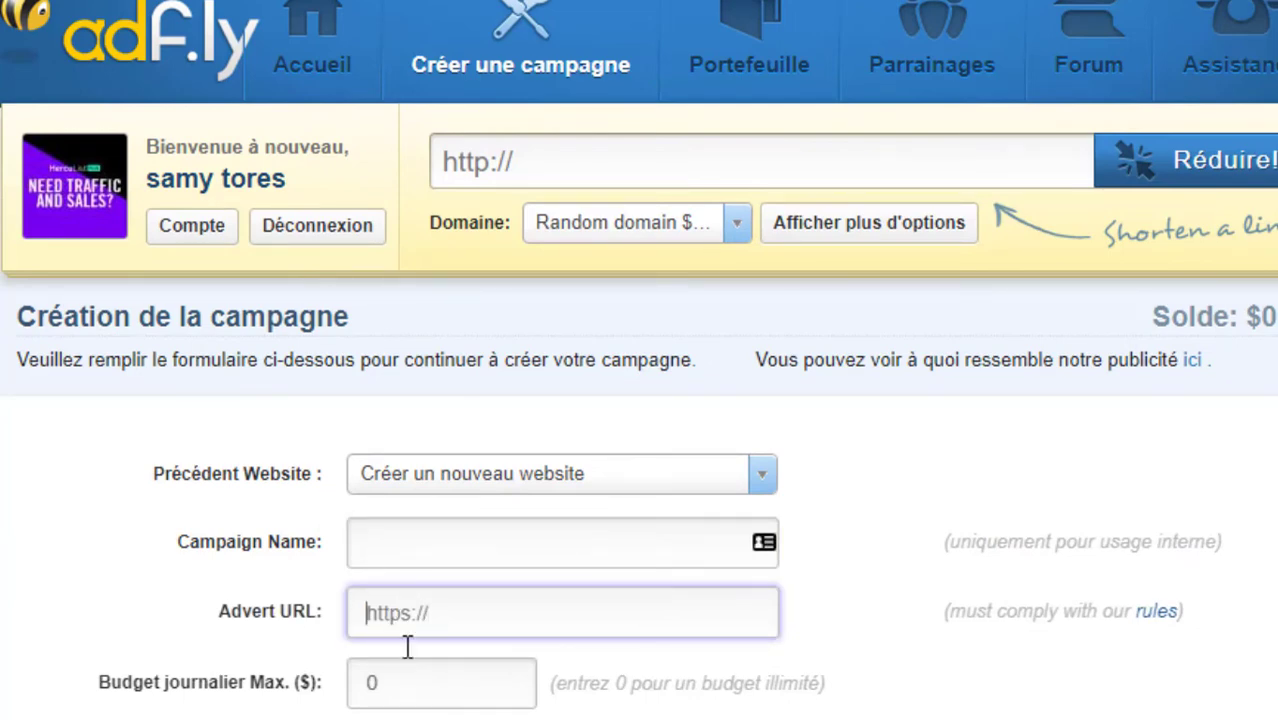
Set the campaign's maximum daily budget to $1.
left_click(425, 690)
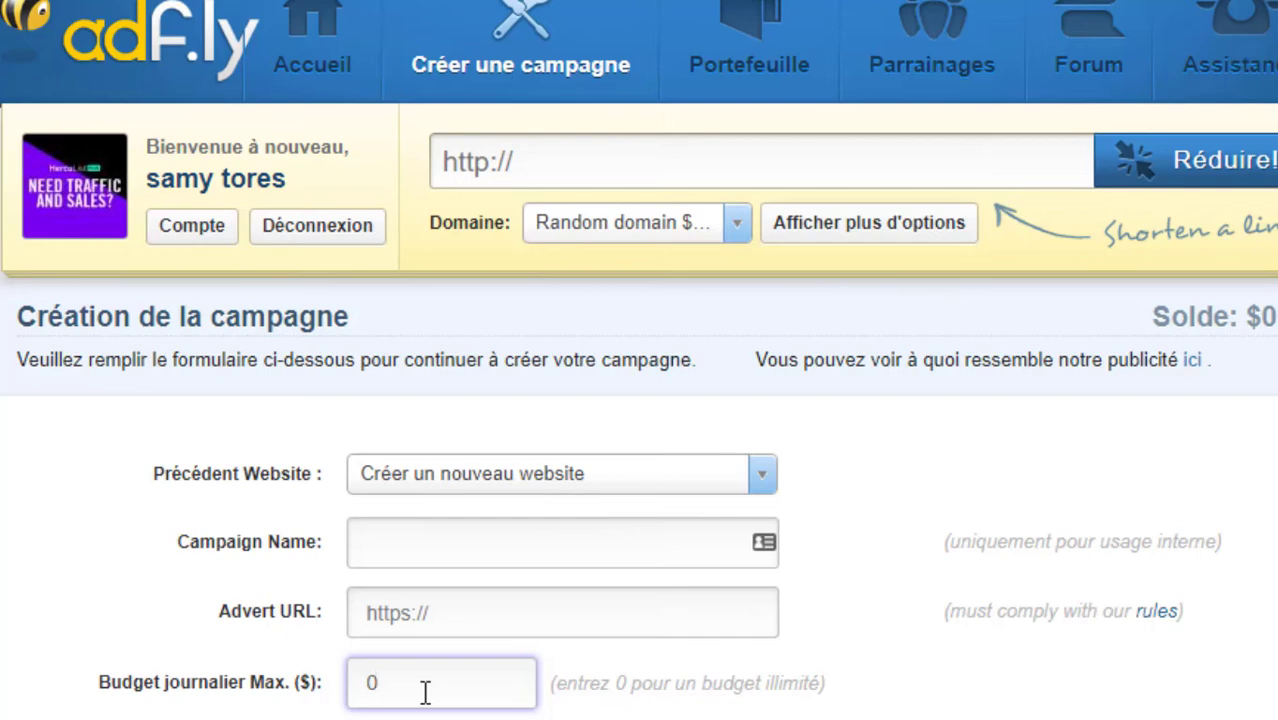
type("&")
key("BackSpace")
type("1")
key("BackSpace")
key("BackSpace")
type("1")
left_click(1014, 710)
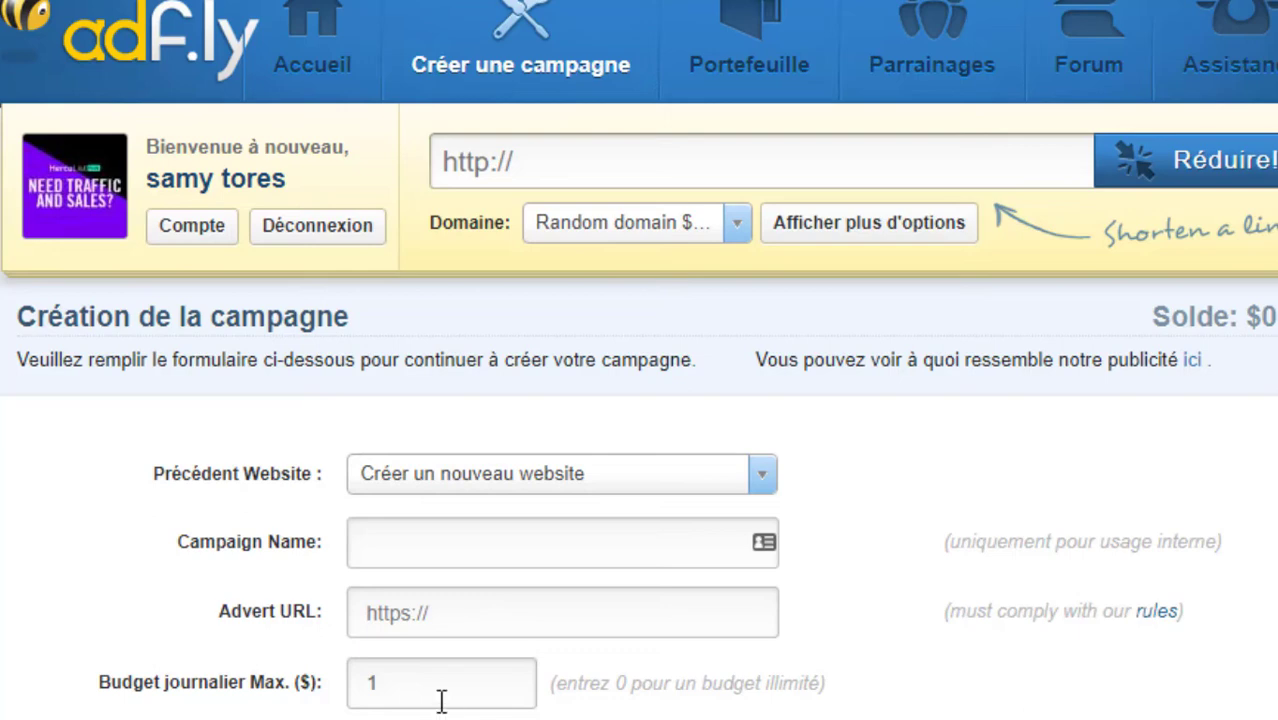
Exclude mobile from the campaign's traffic sources, keeping only desktop (ordinateur).
scroll(1004, 686, "down", 5)
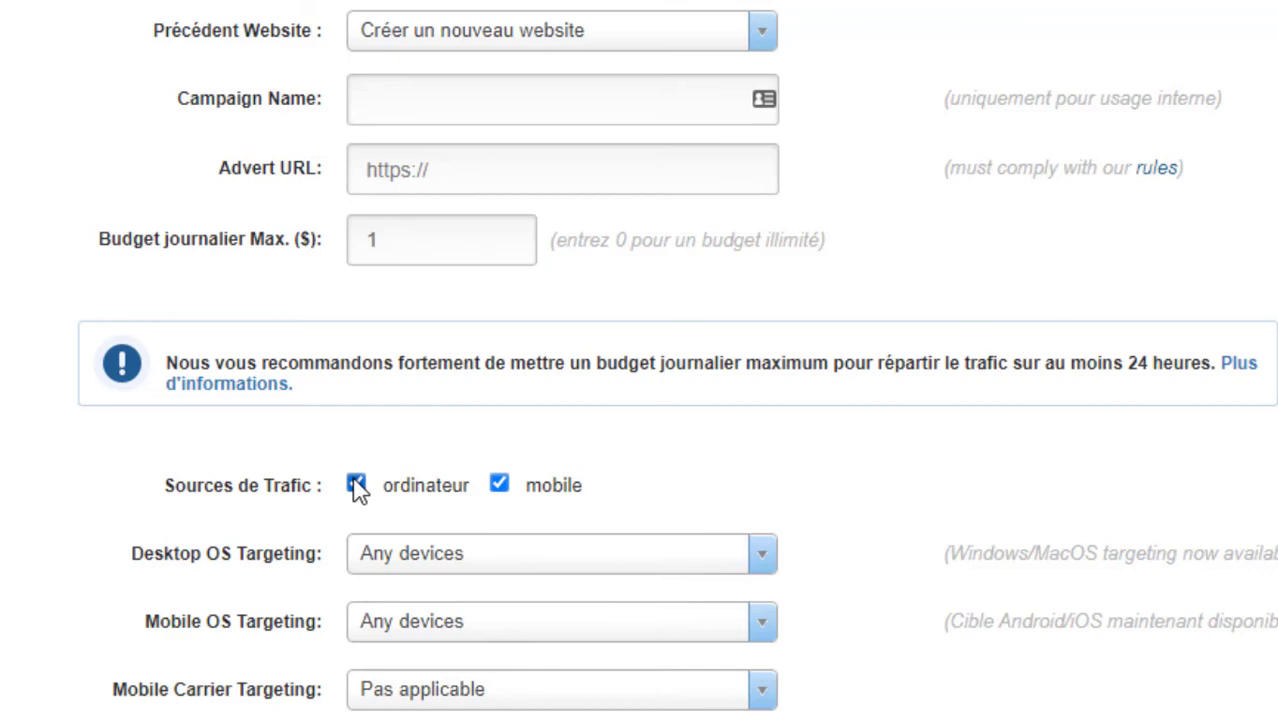
left_click(499, 484)
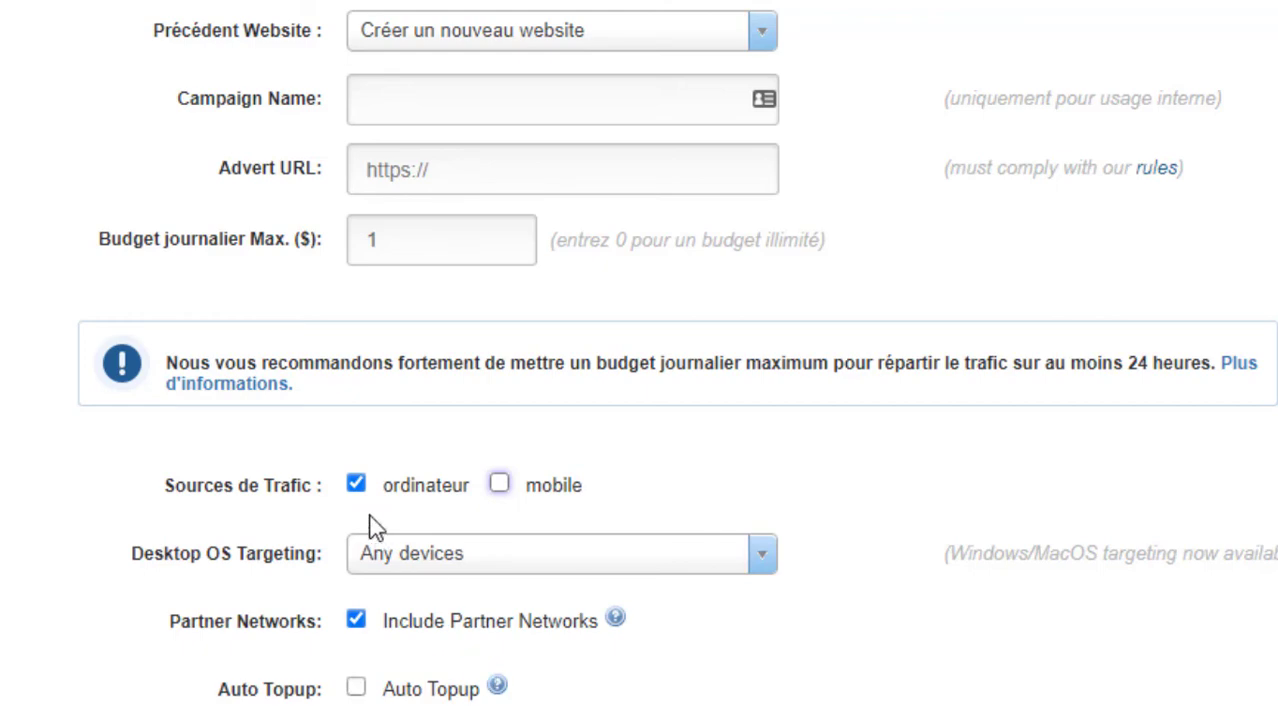
Examine the available Desktop OS Targeting choices and the Partner Networks setting.
left_click(594, 566)
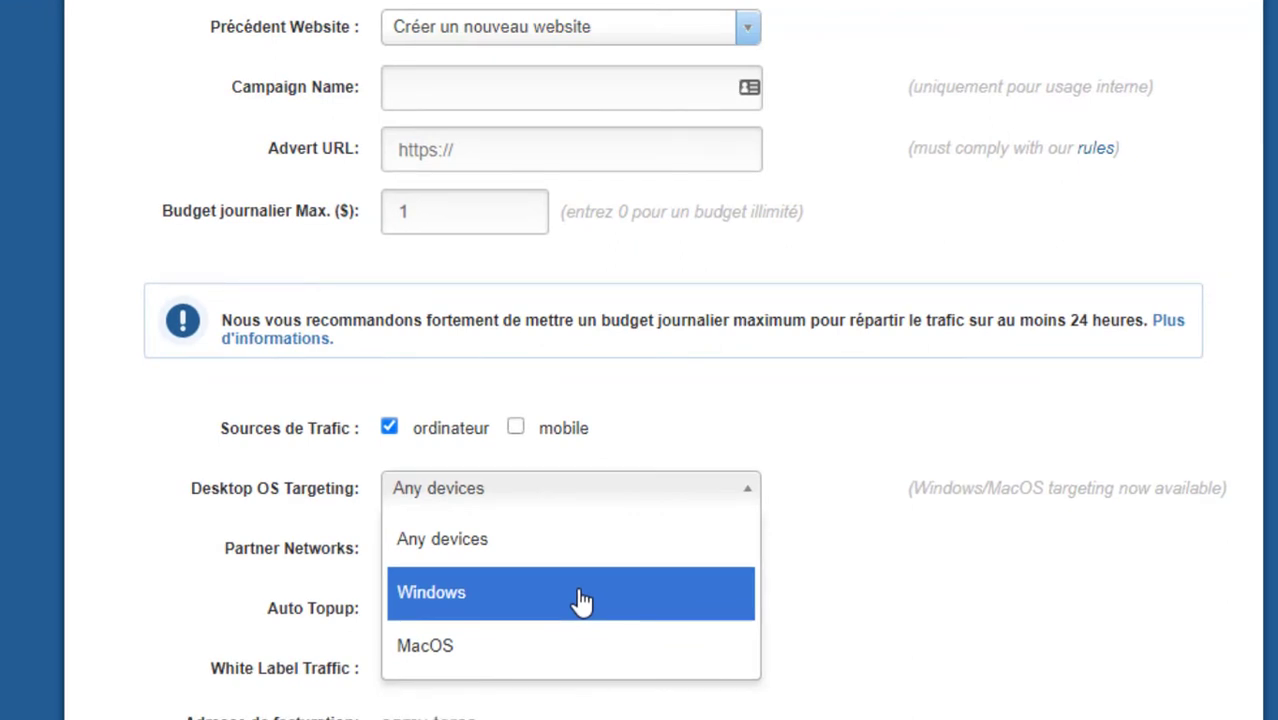
left_click(306, 444)
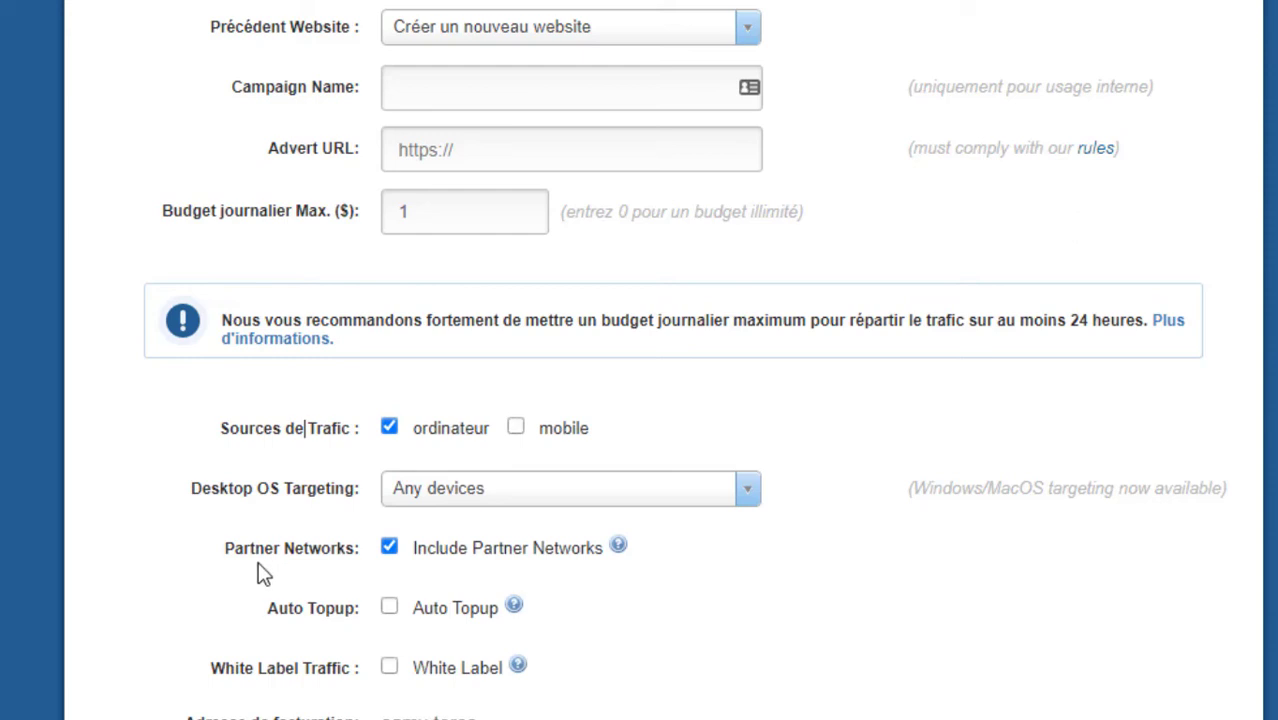
left_click_drag(224, 548, 366, 563)
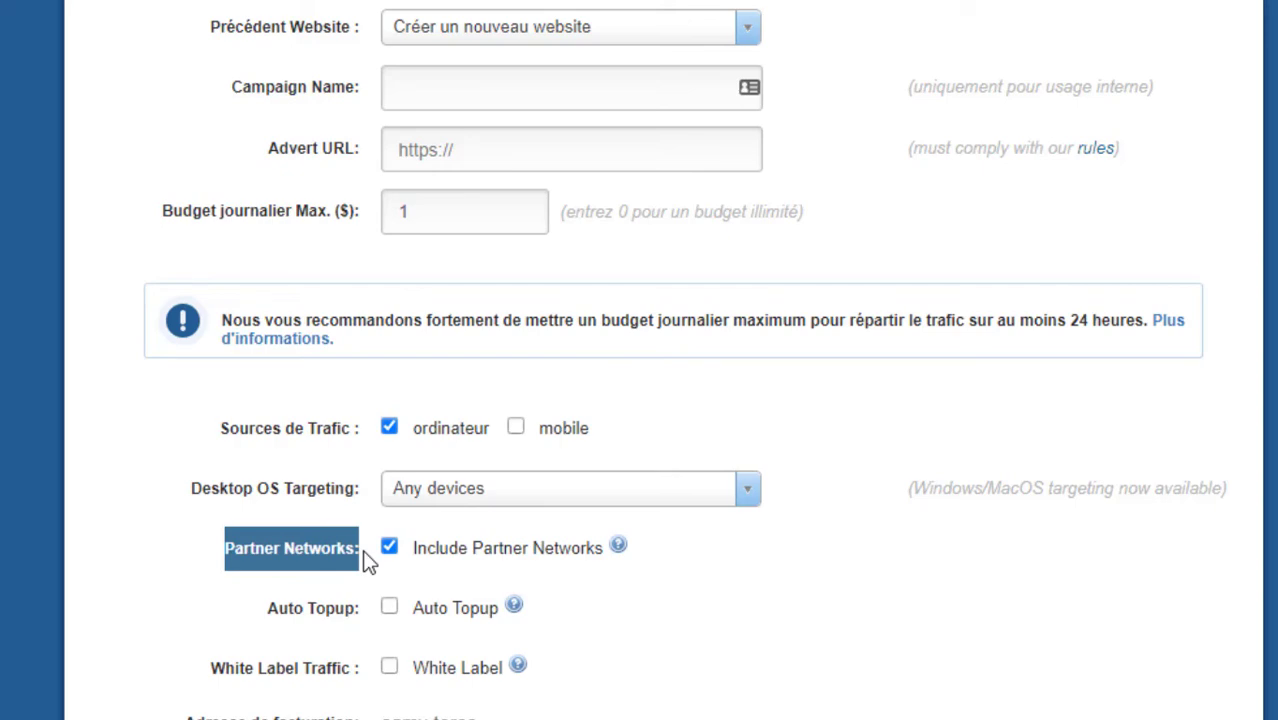
Accept the terms and conditions and the no-refund disclaimer for the campaign order.
scroll(536, 556, "down", 9)
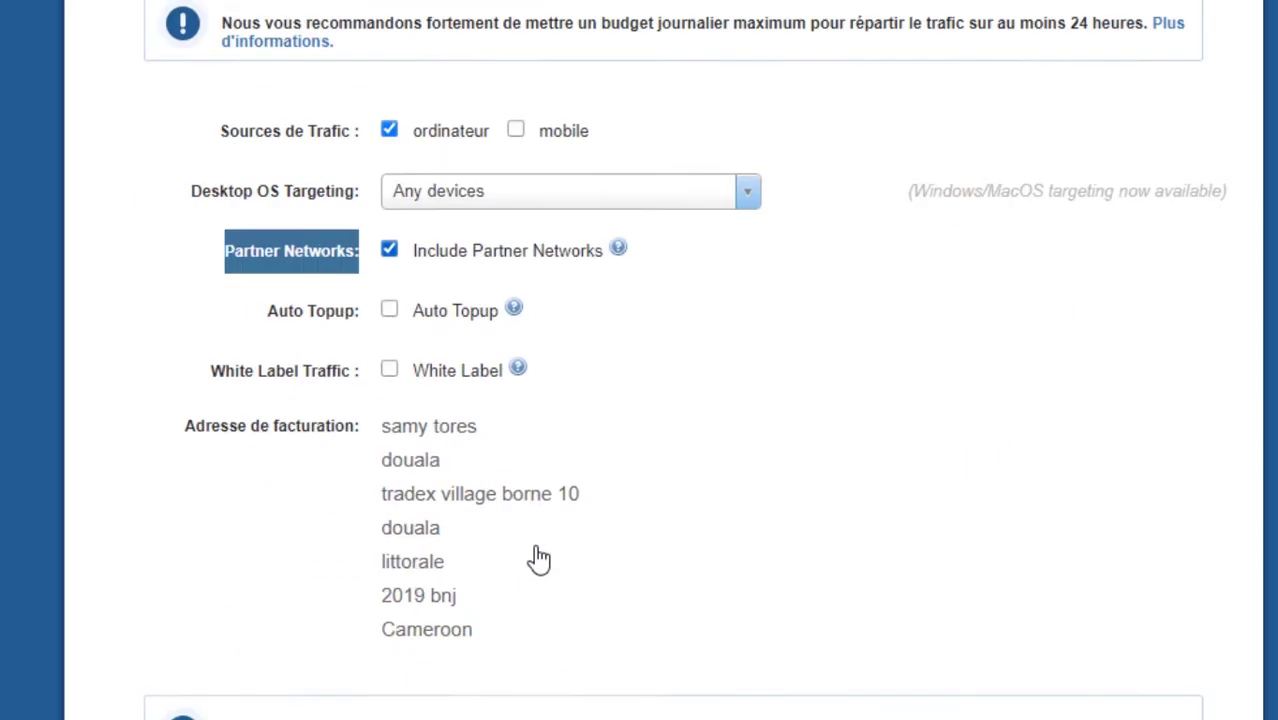
scroll(958, 405, "down", 3)
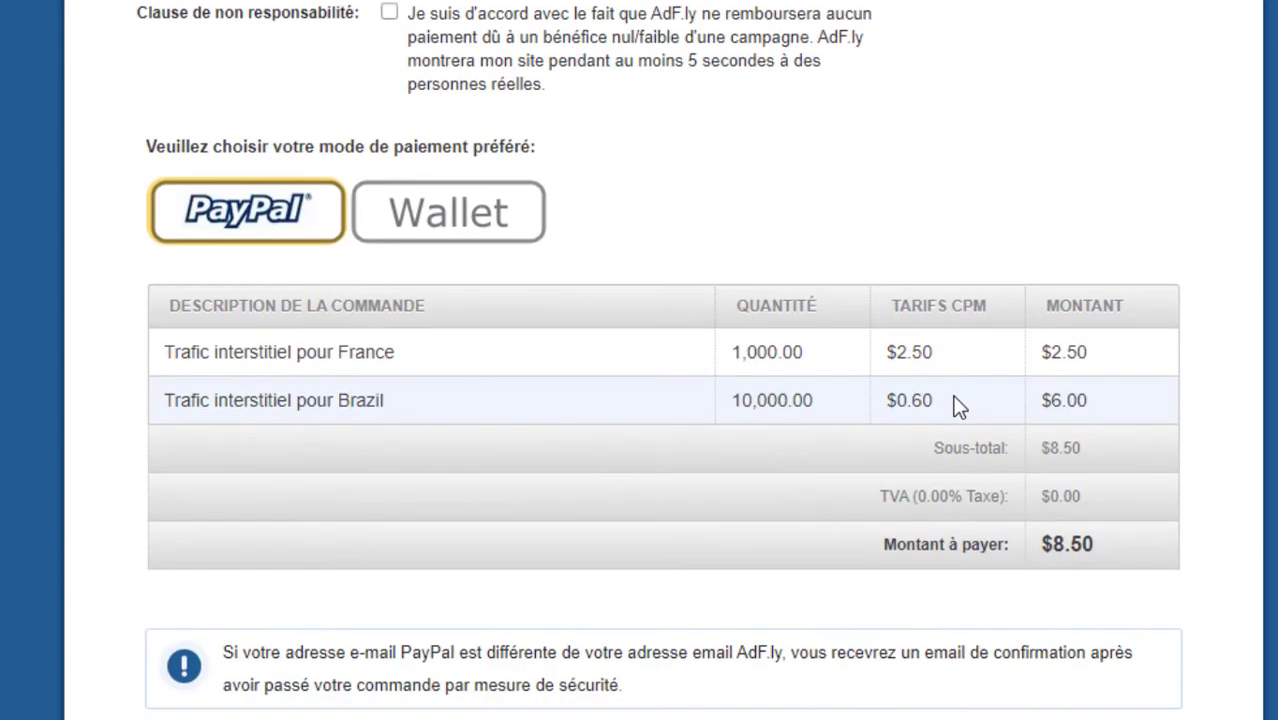
scroll(957, 330, "up", 1)
scroll(744, 345, "up", 1)
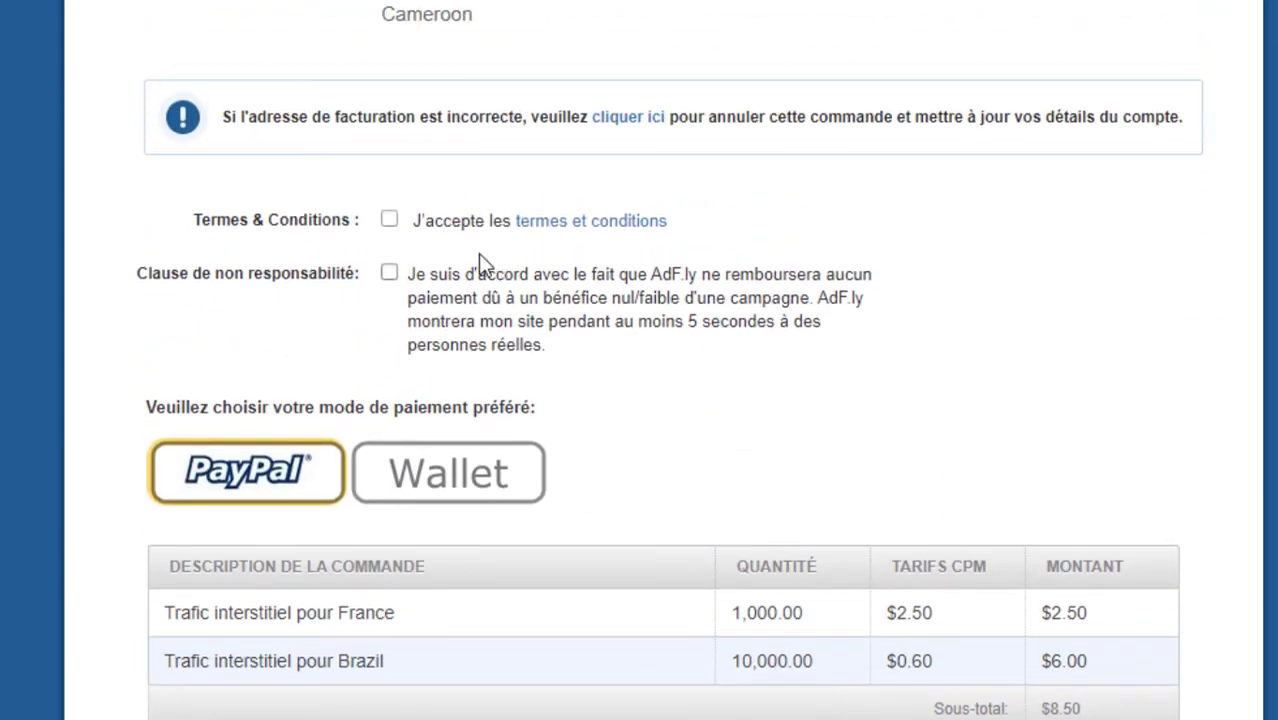
left_click(388, 218)
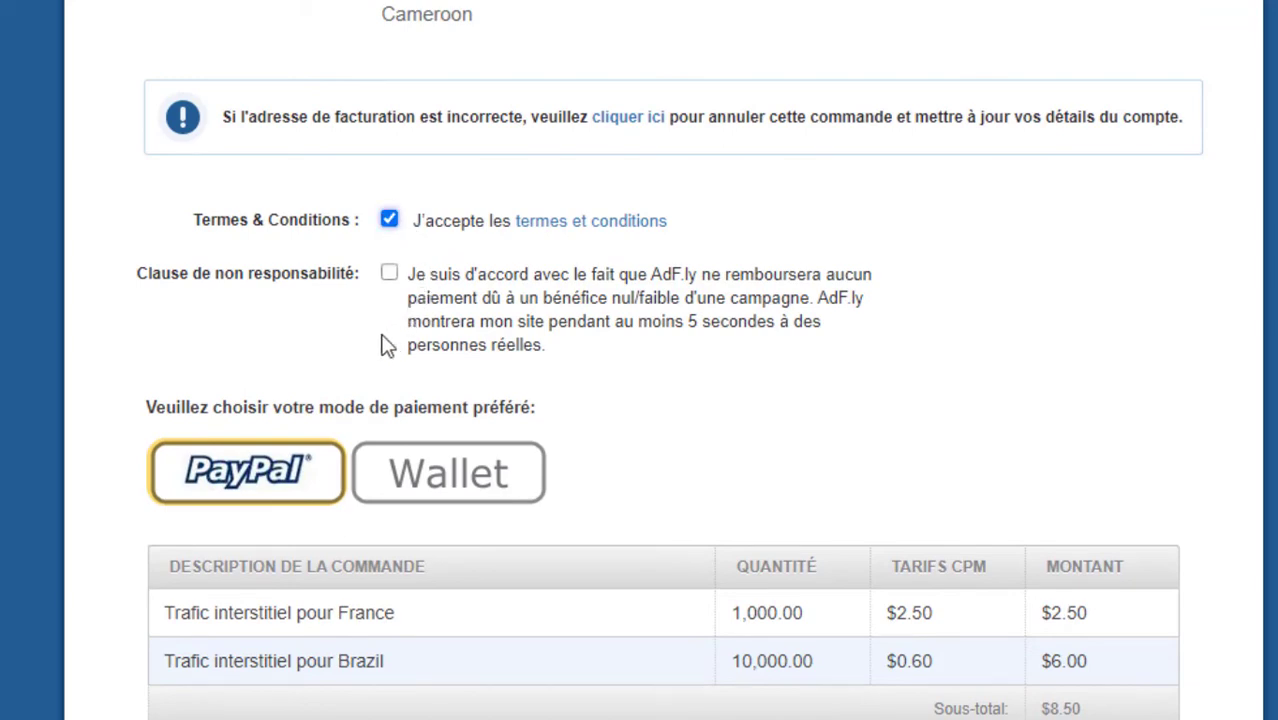
left_click(388, 273)
Review the campaign form settings, the PayPal and Wallet payment methods, and the order summary.
scroll(935, 465, "up", 6)
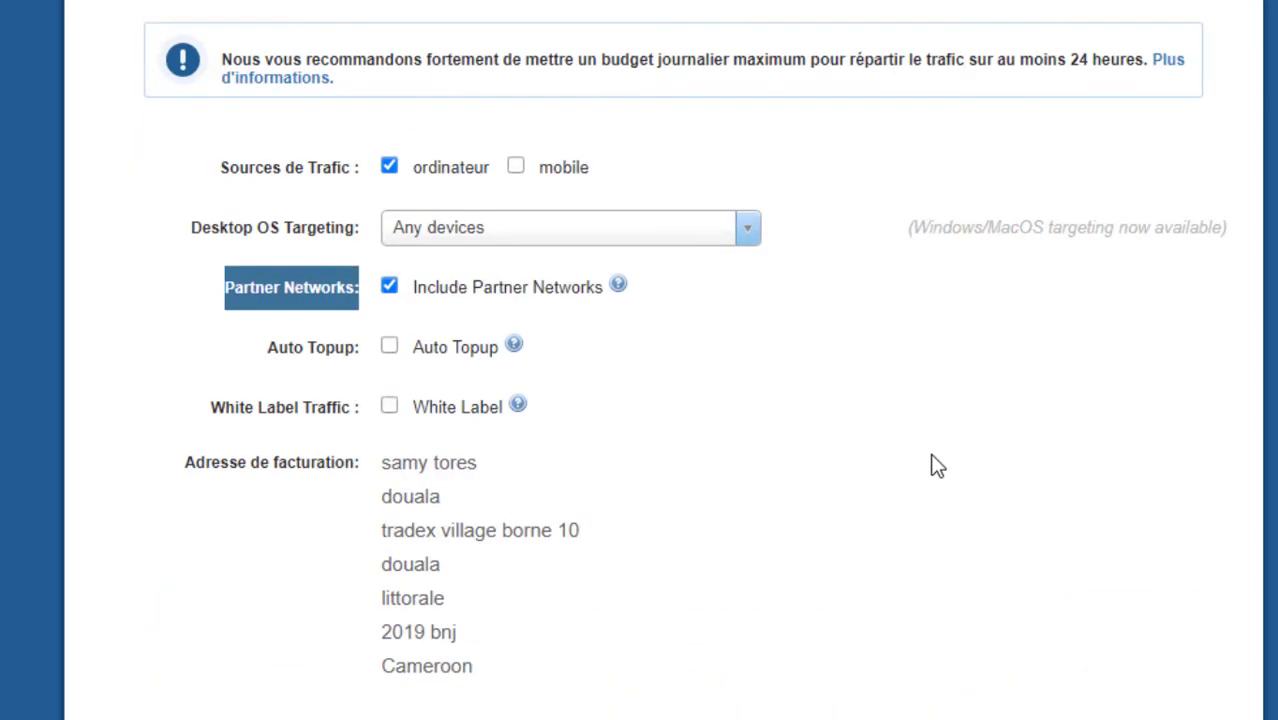
scroll(826, 525, "down", 8)
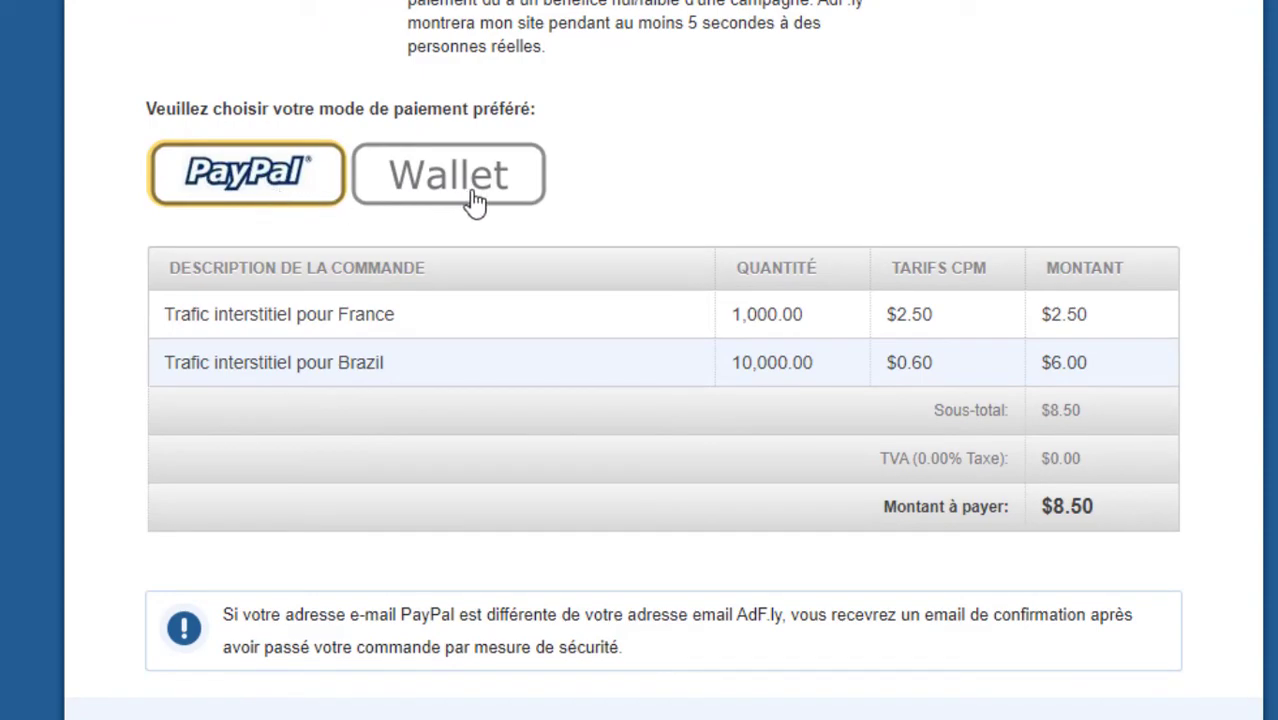
scroll(676, 314, "up", 8)
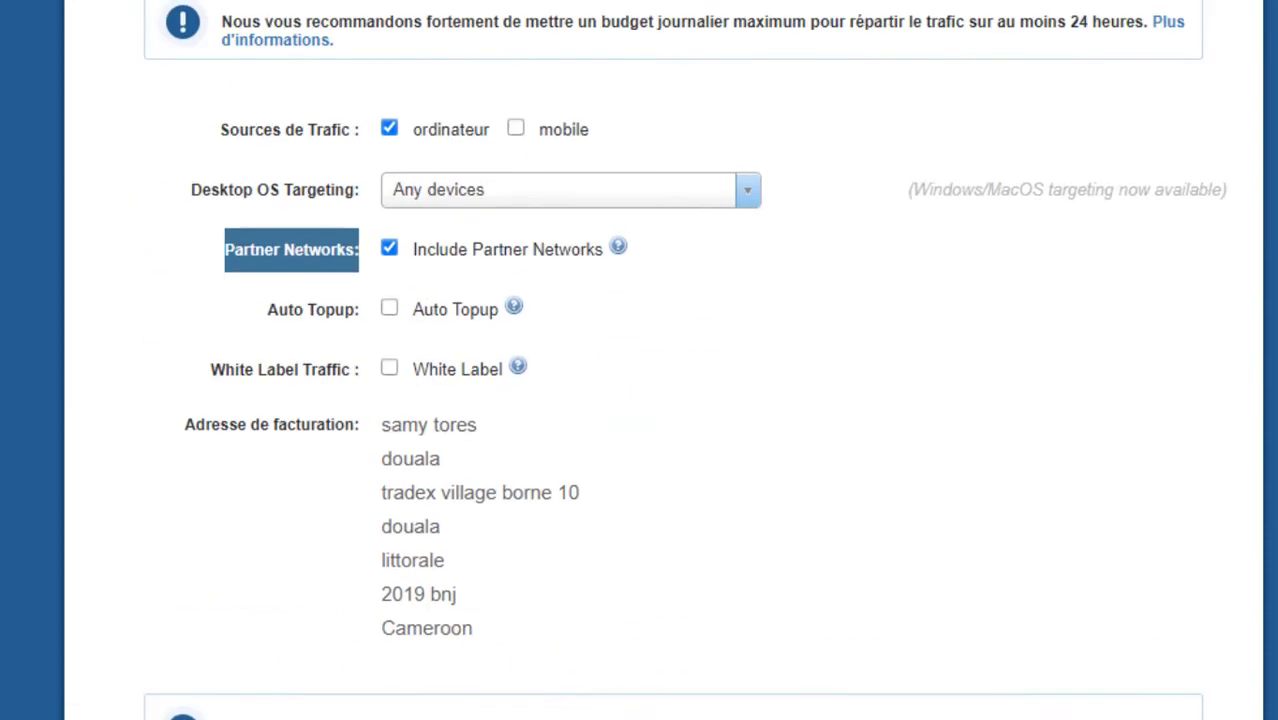
scroll(640, 360, "up", 10)
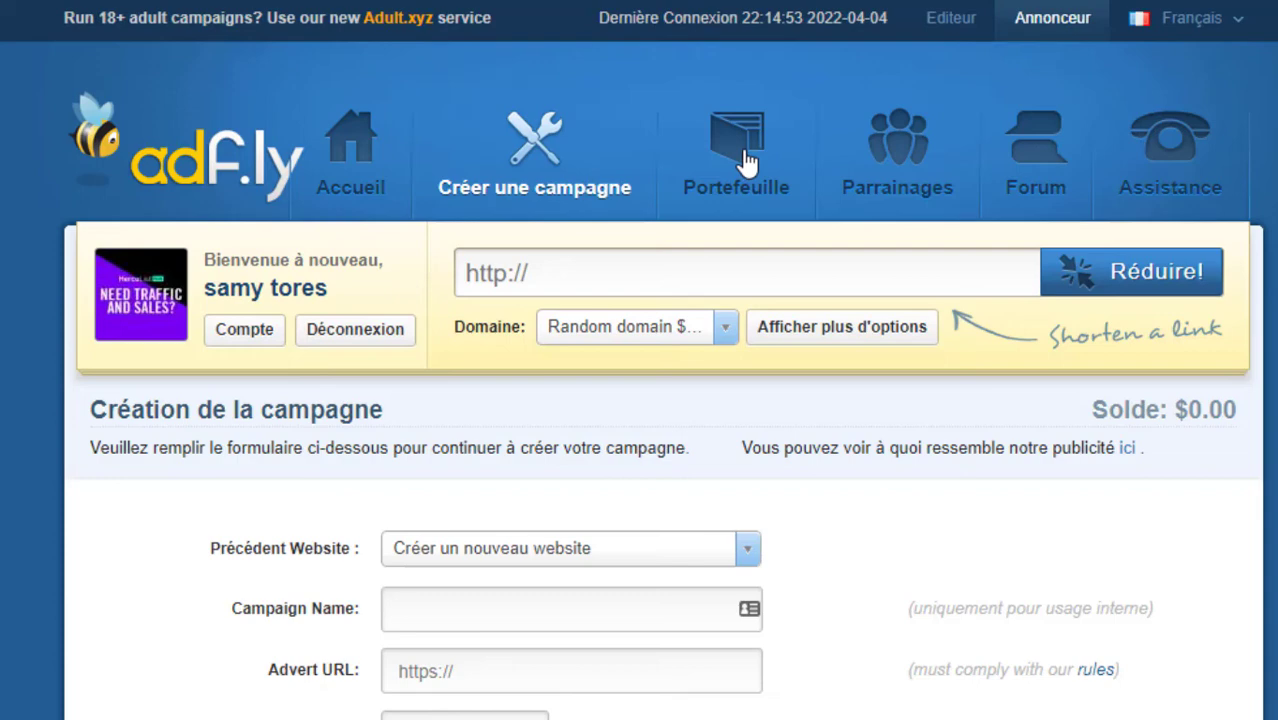
scroll(901, 354, "down", 20)
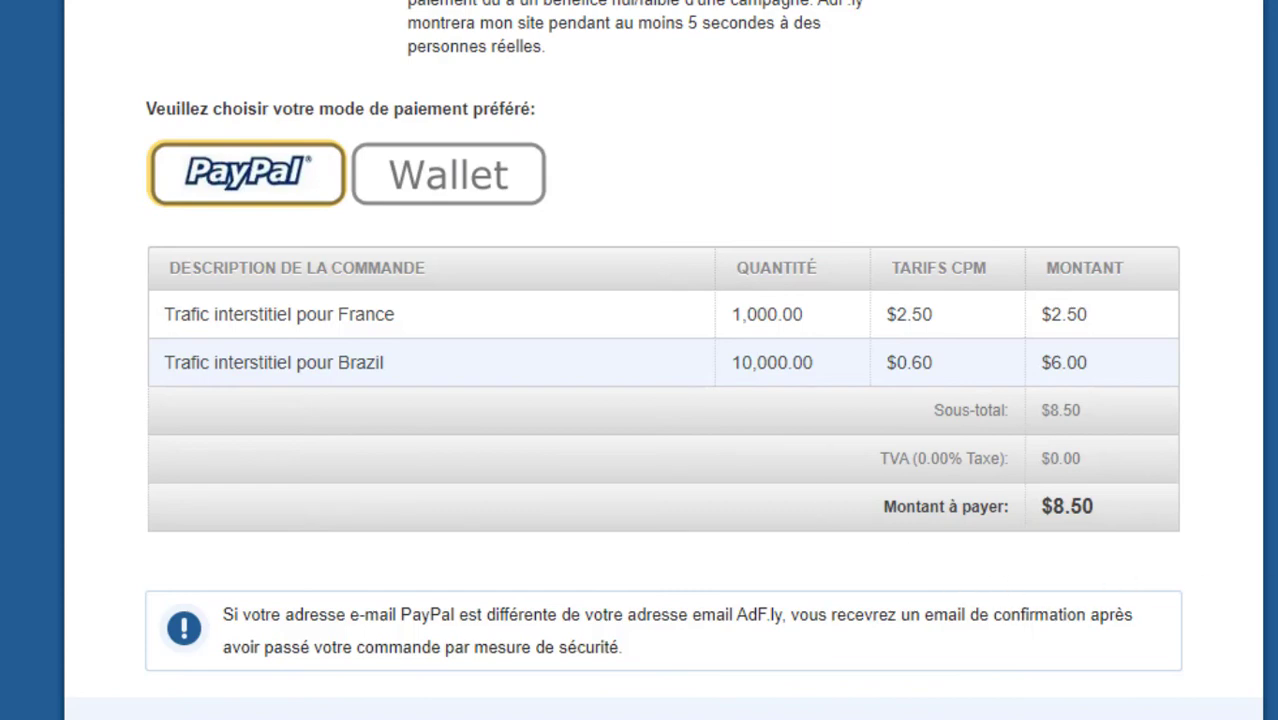
scroll(640, 360, "up", 15)
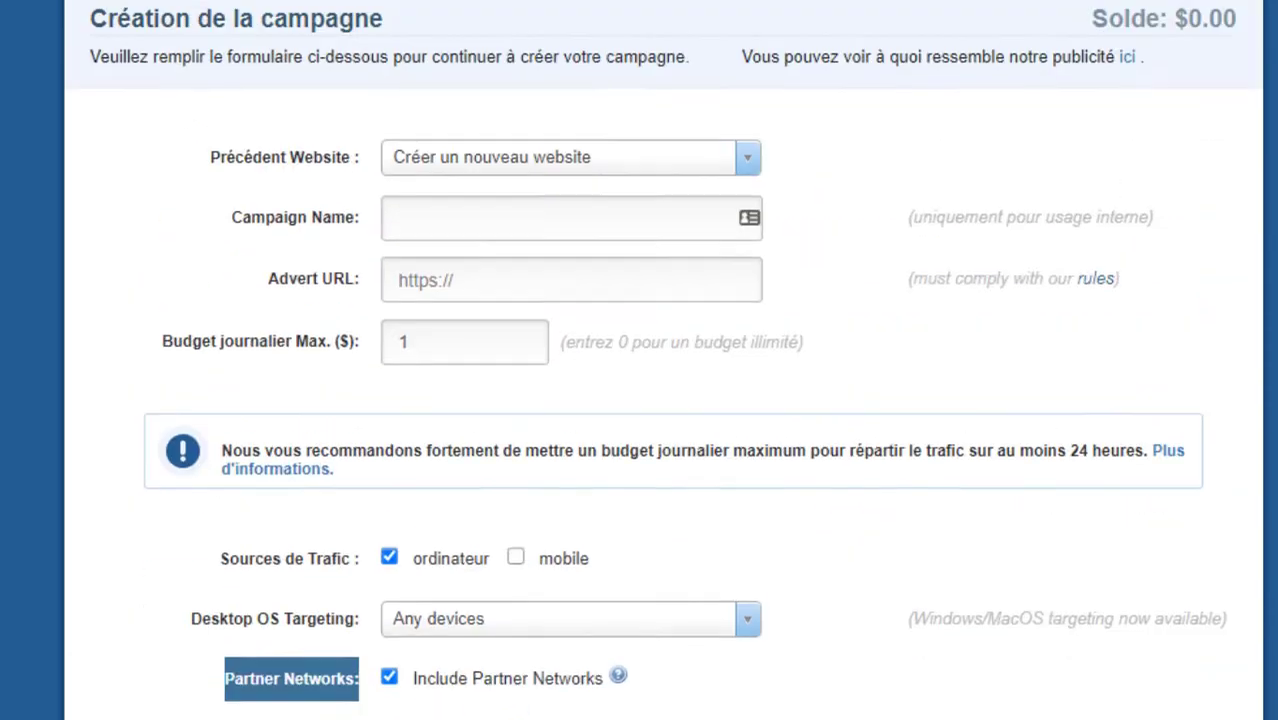
scroll(640, 360, "up", 1)
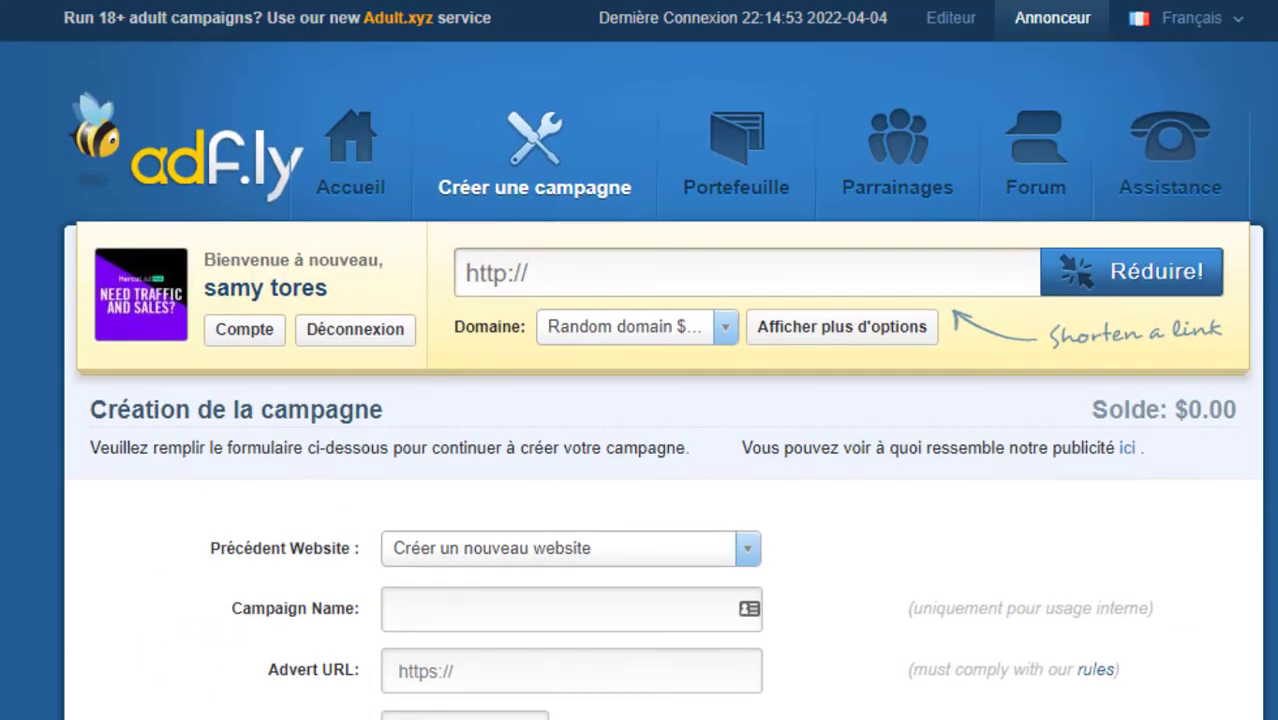
Open the advertiser wallet (Portefeuille) and examine its transaction history and deposit section.
left_click(741, 162)
scroll(944, 642, "down", 5)
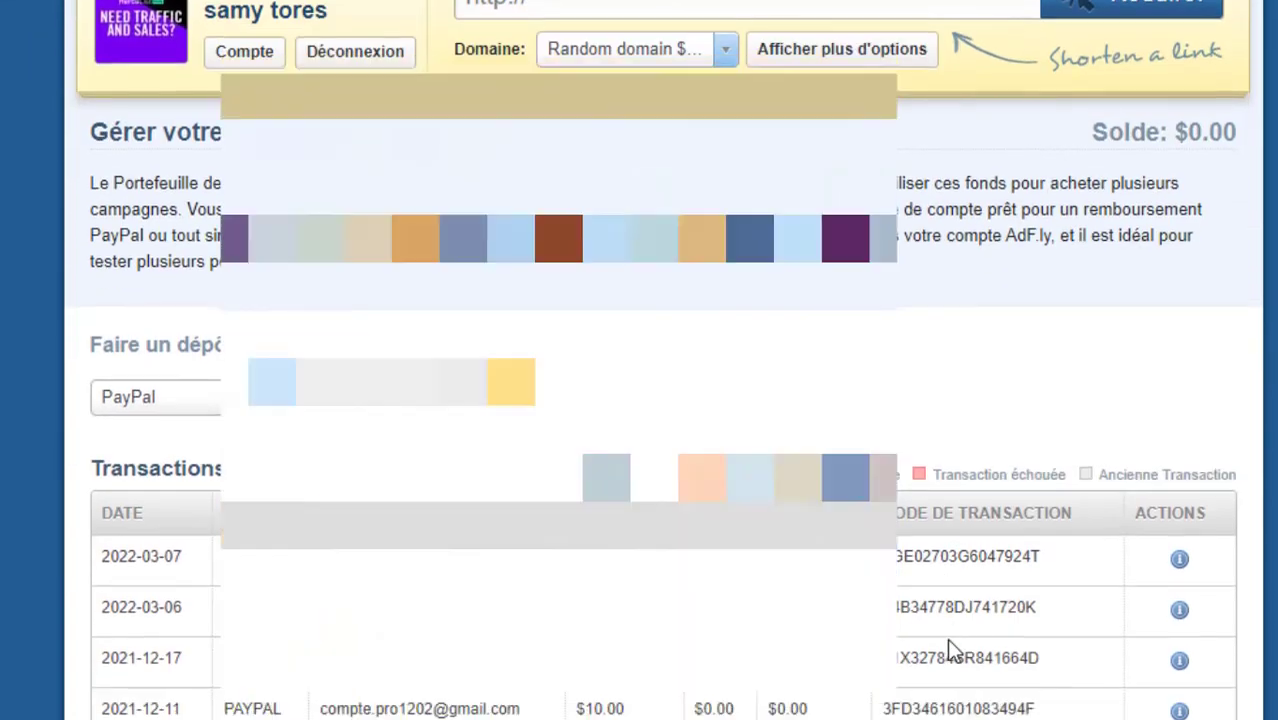
scroll(947, 638, "down", 3)
scroll(947, 638, "down", 2)
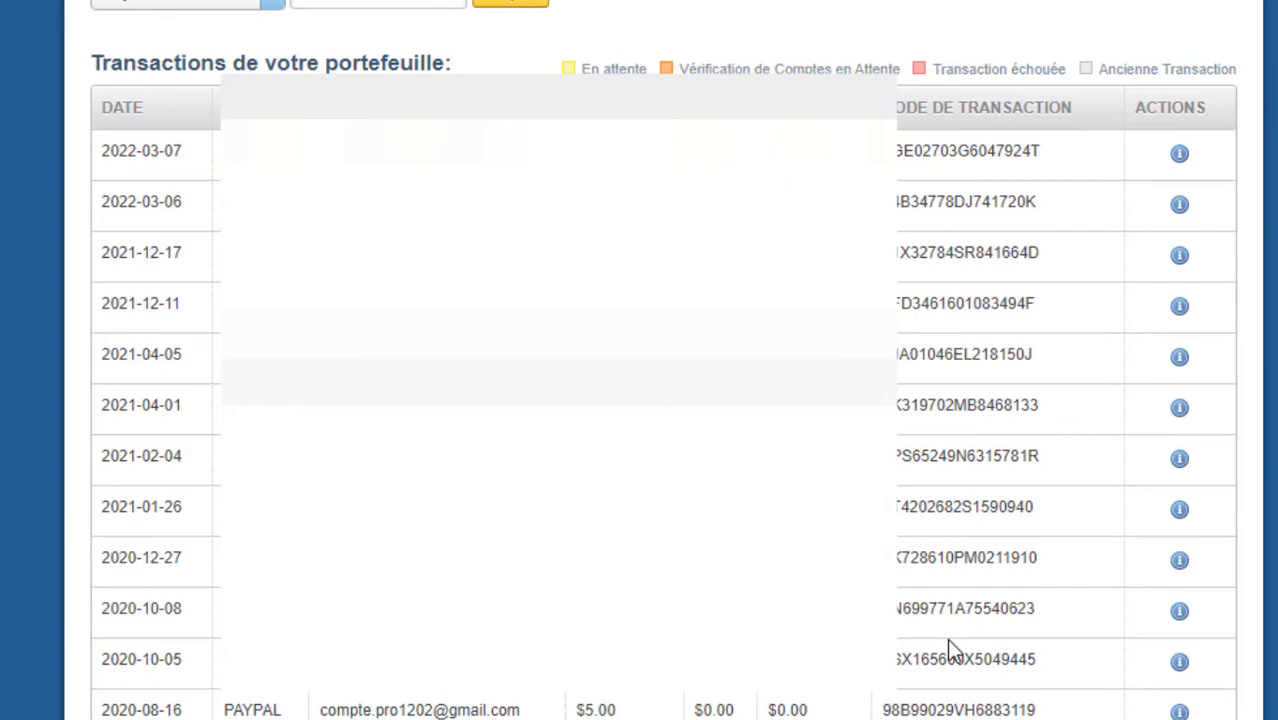
scroll(947, 638, "up", 3)
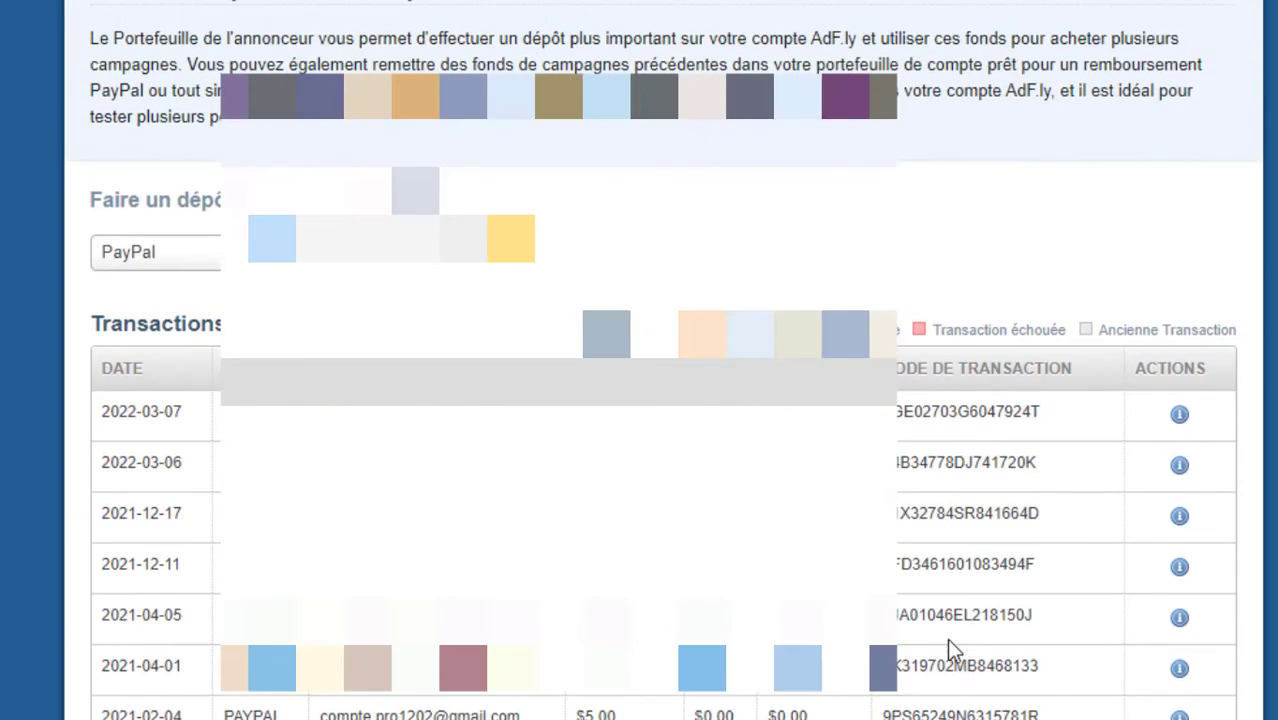
scroll(947, 638, "down", 3)
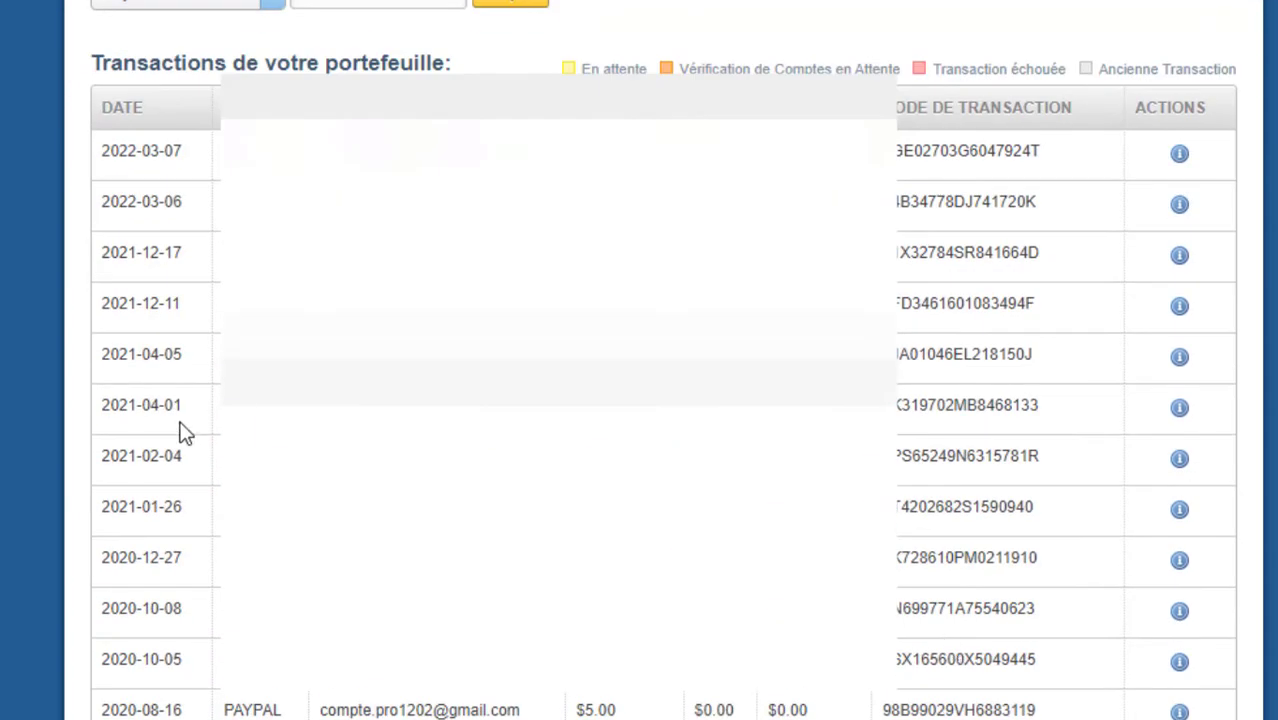
left_click_drag(225, 151, 225, 710)
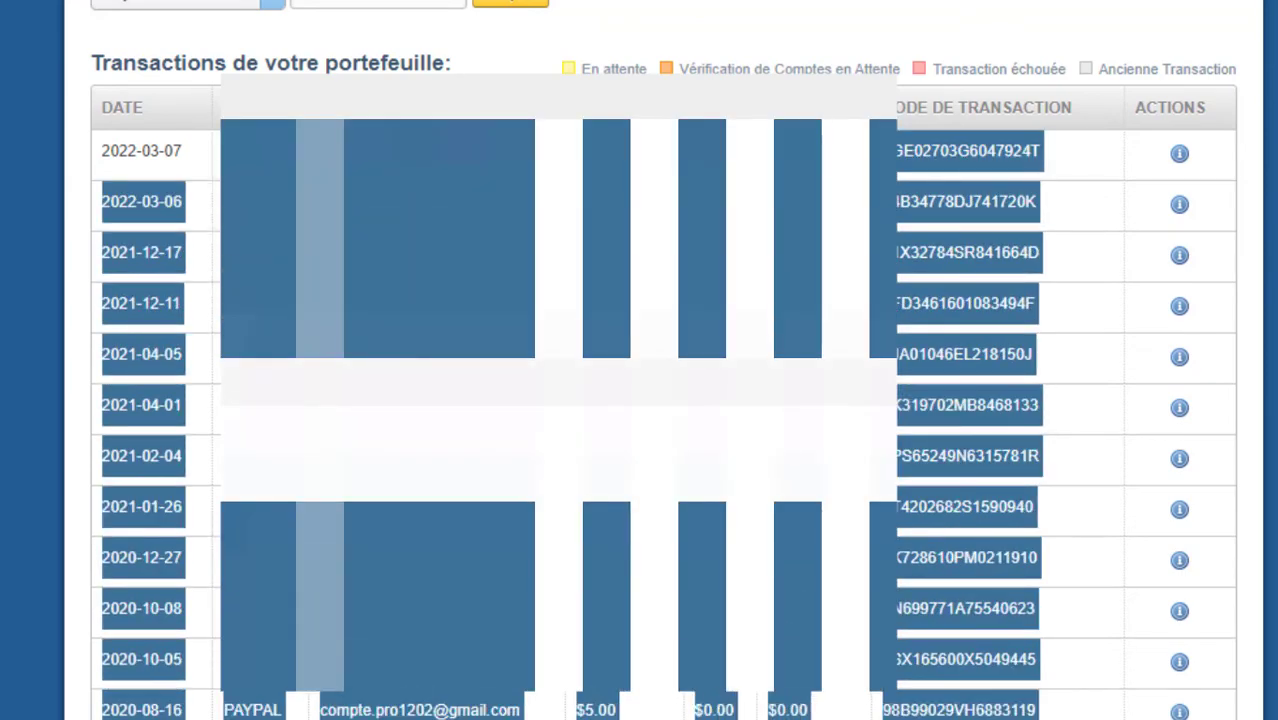
scroll(640, 400, "up", 7)
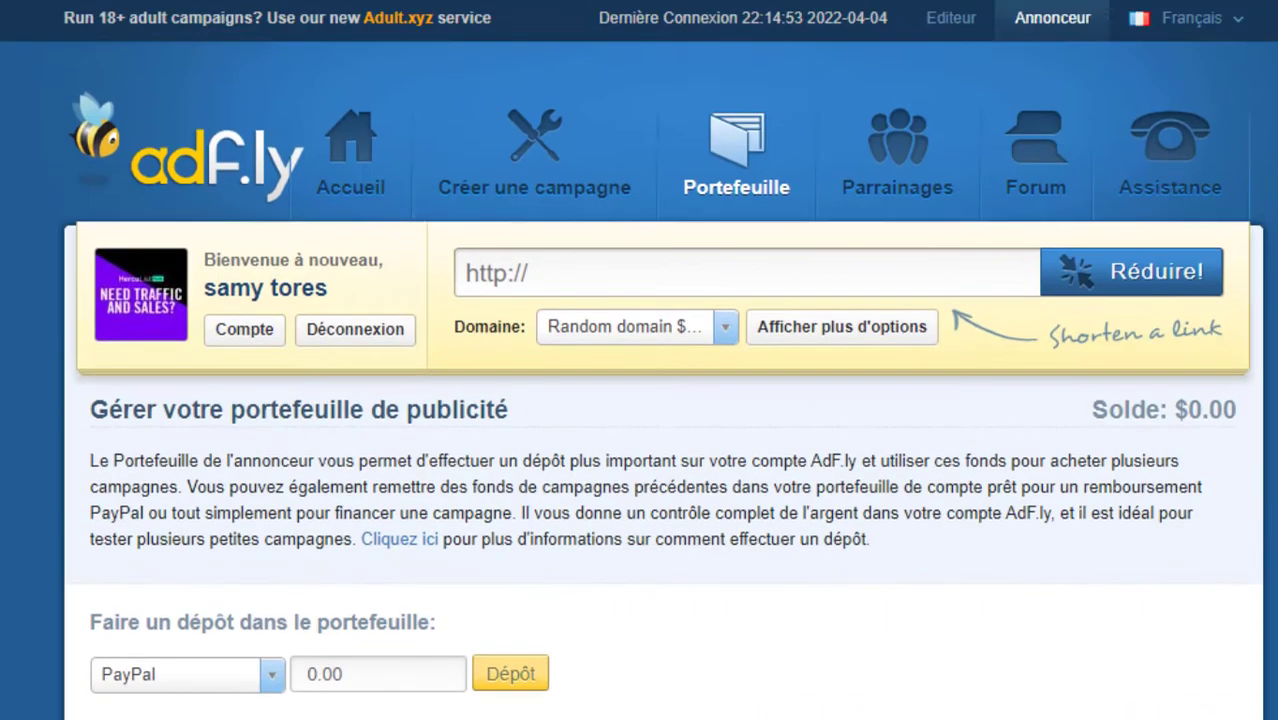